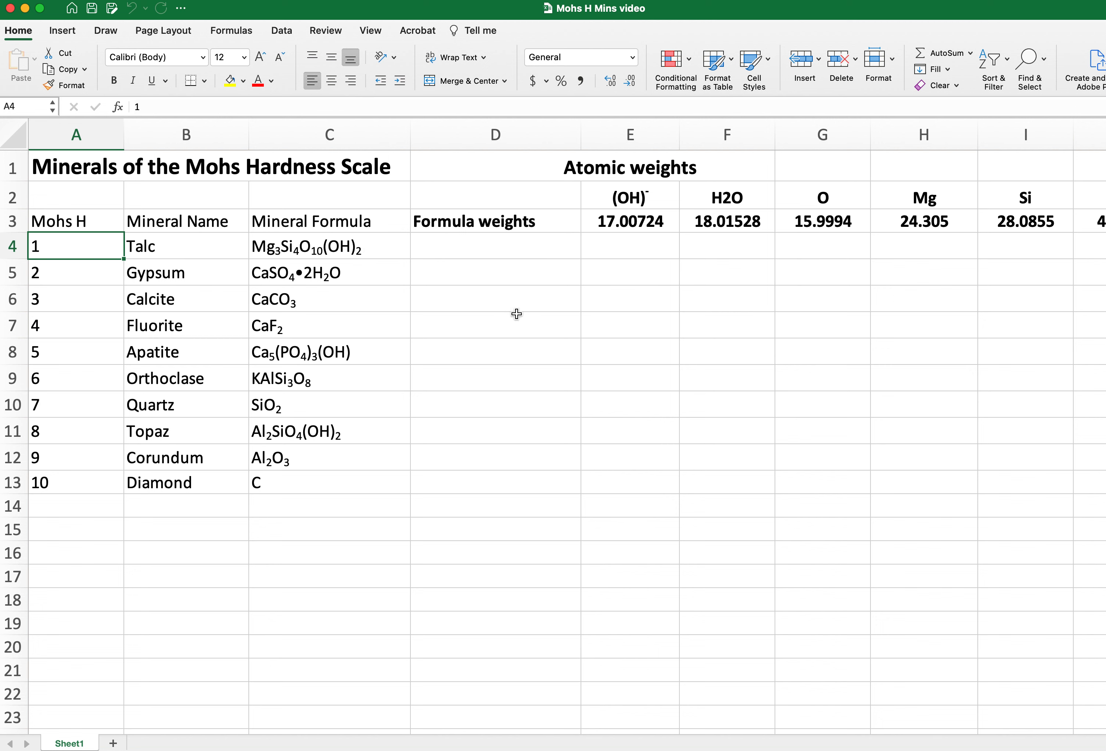
Examine the mineral formula and formula weight columns and the atomic weights listed from (OH)- to Fe in rows 2 and 3.
left_click(181, 135)
left_click(322, 130)
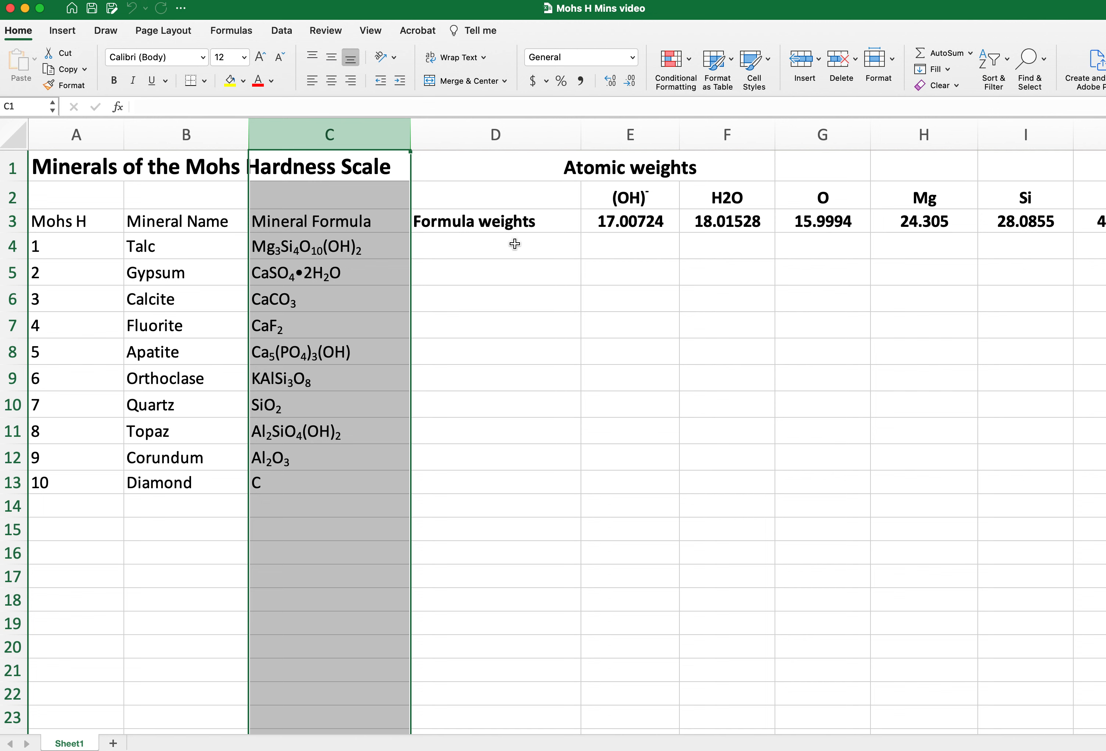
left_click(503, 229)
left_click(496, 244)
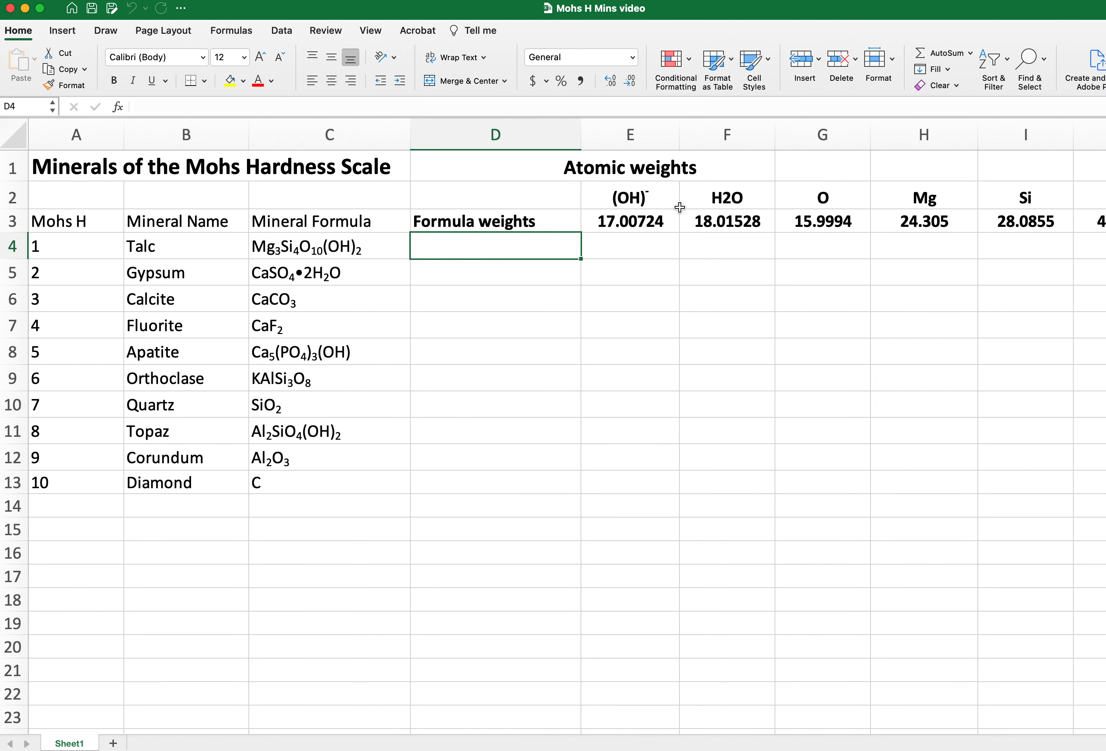
left_click(638, 195)
scroll(637, 219, "right", 5)
scroll(638, 219, "right", 5)
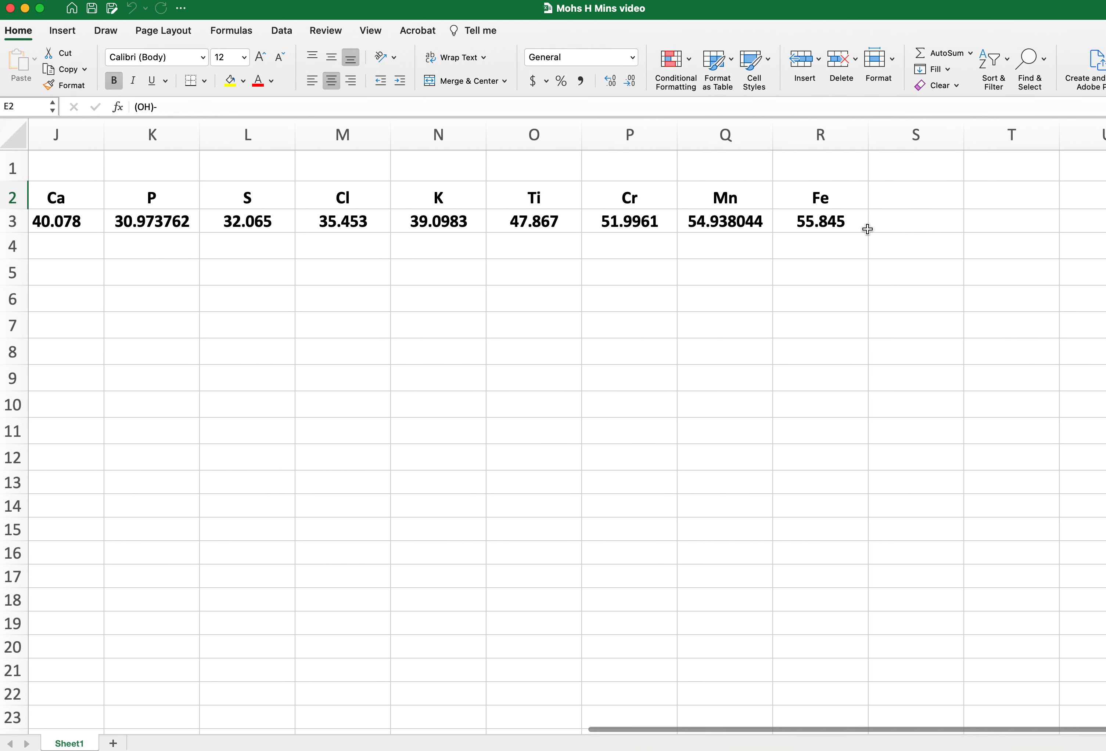
left_click(838, 222, "shift")
scroll(814, 223, "left", 6)
scroll(800, 227, "left", 5)
scroll(595, 235, "right", 1)
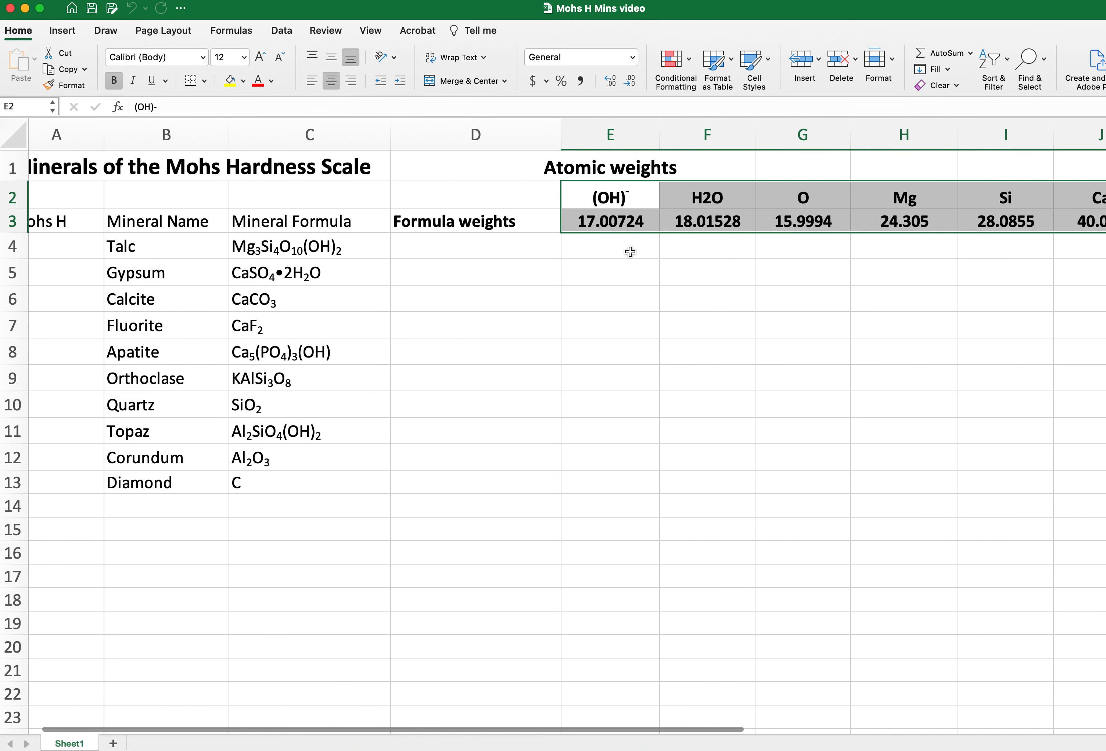
left_click(628, 198)
left_click(484, 247)
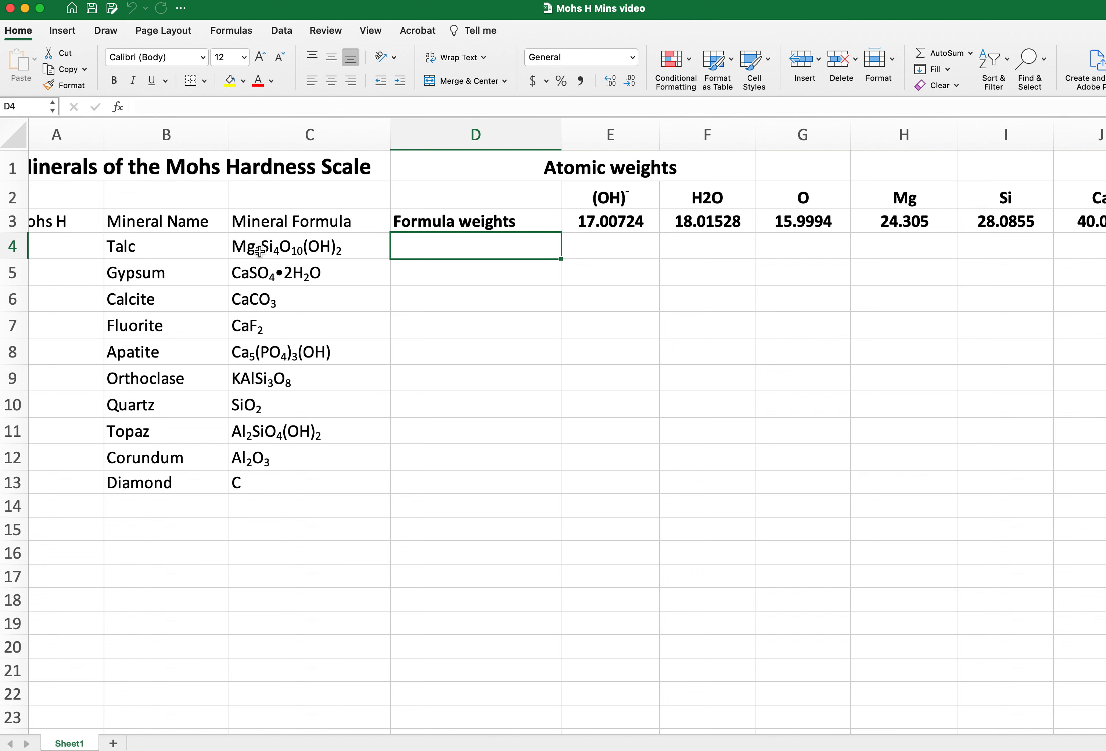
In the Talc row, enter 3 for Mg in H4 and 4 for Si in I4.
left_click(894, 240)
type("3")
key("Return")
left_click(995, 244)
type("4")
key("Return")
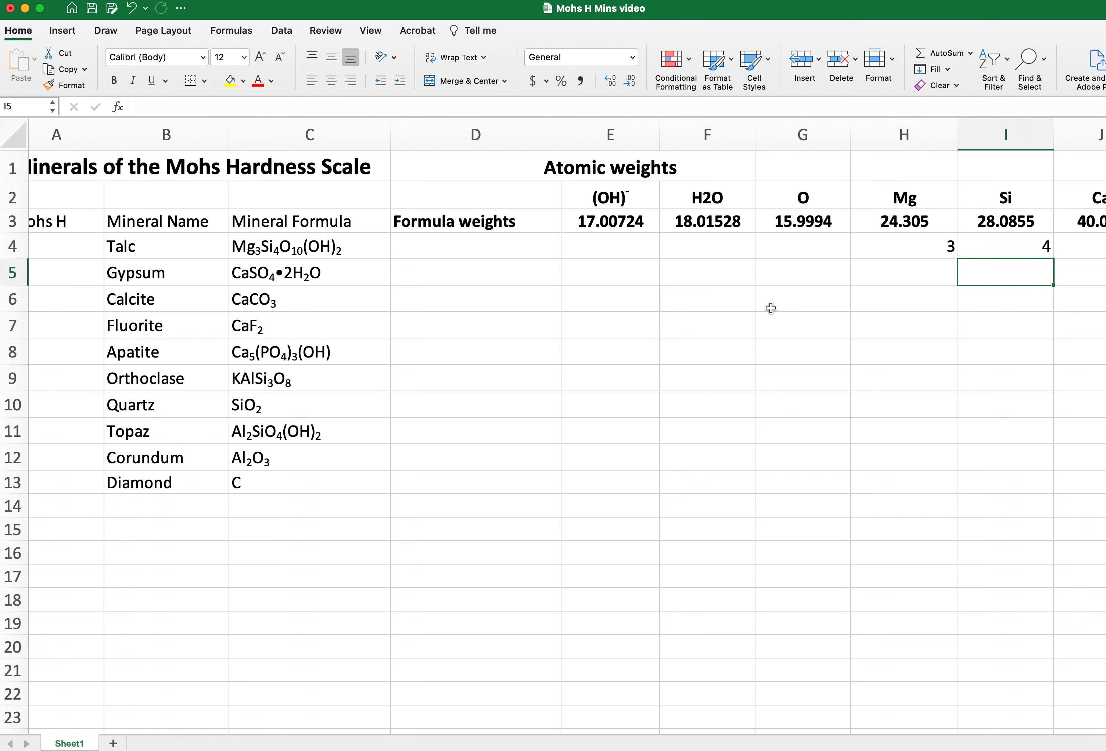
In the Talc row, enter 10 for O in G4 and 2 for (OH)- in E4.
left_click(786, 247)
type("10")
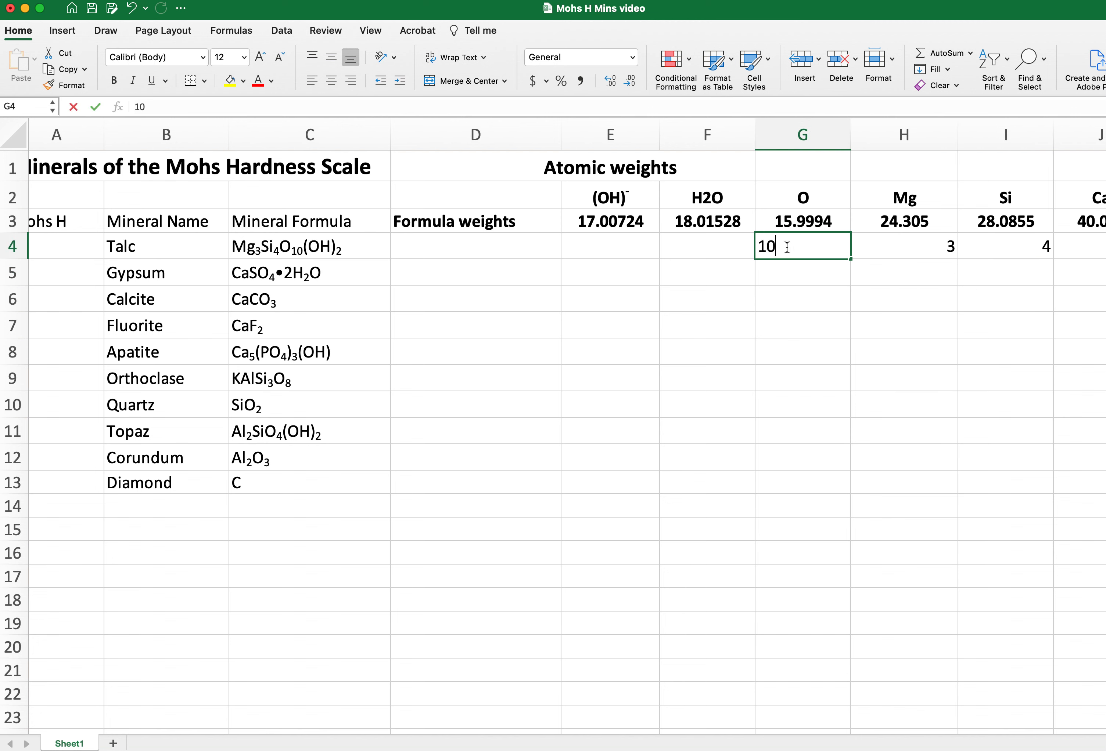
key("Return")
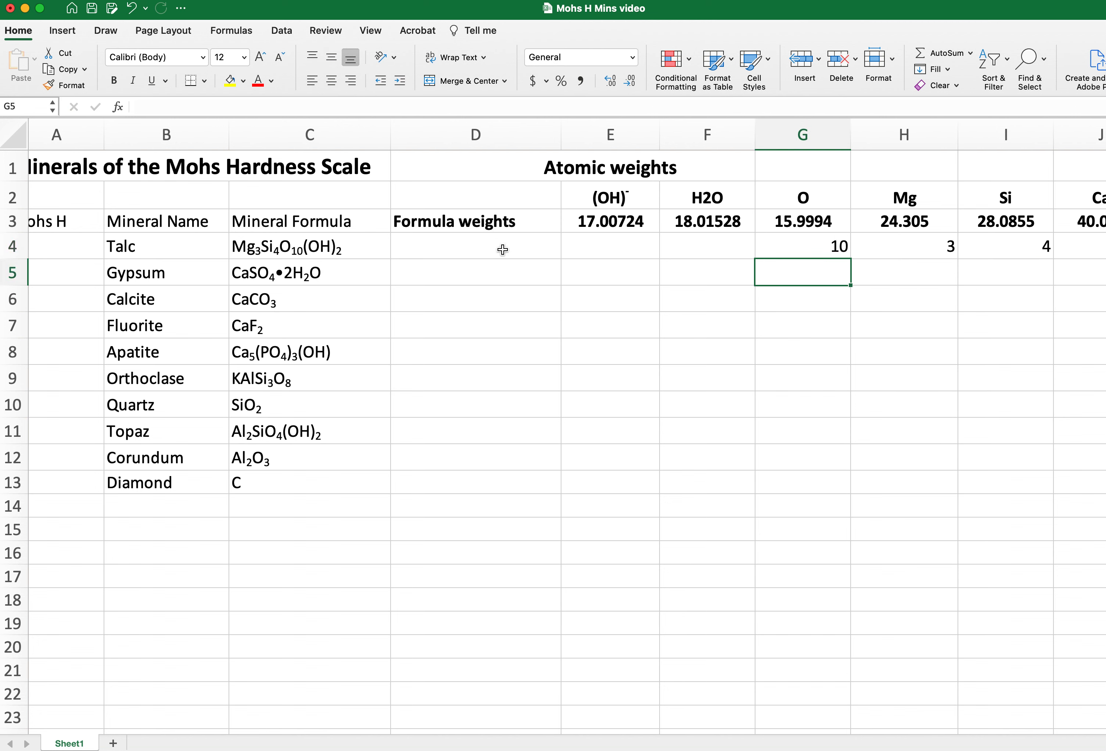
left_click(636, 254)
type("2")
key("Return")
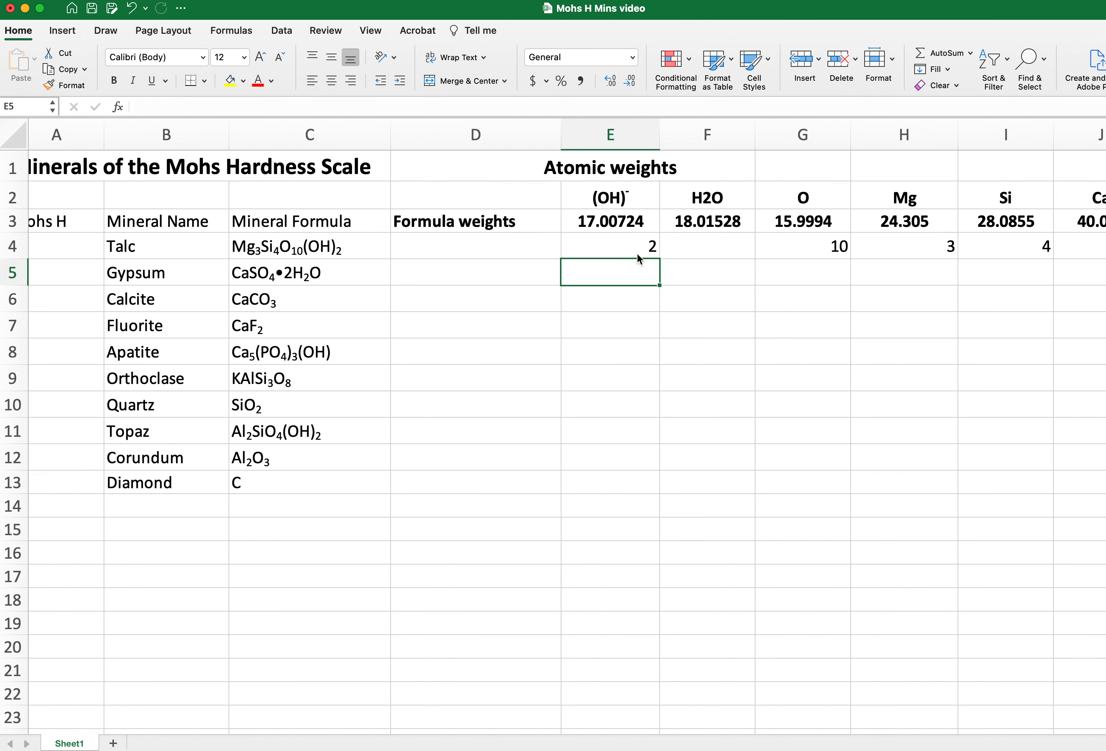
Center-align the contents of columns E through M.
scroll(604, 126, "right", 2)
left_click(569, 134)
scroll(758, 196, "right", 15)
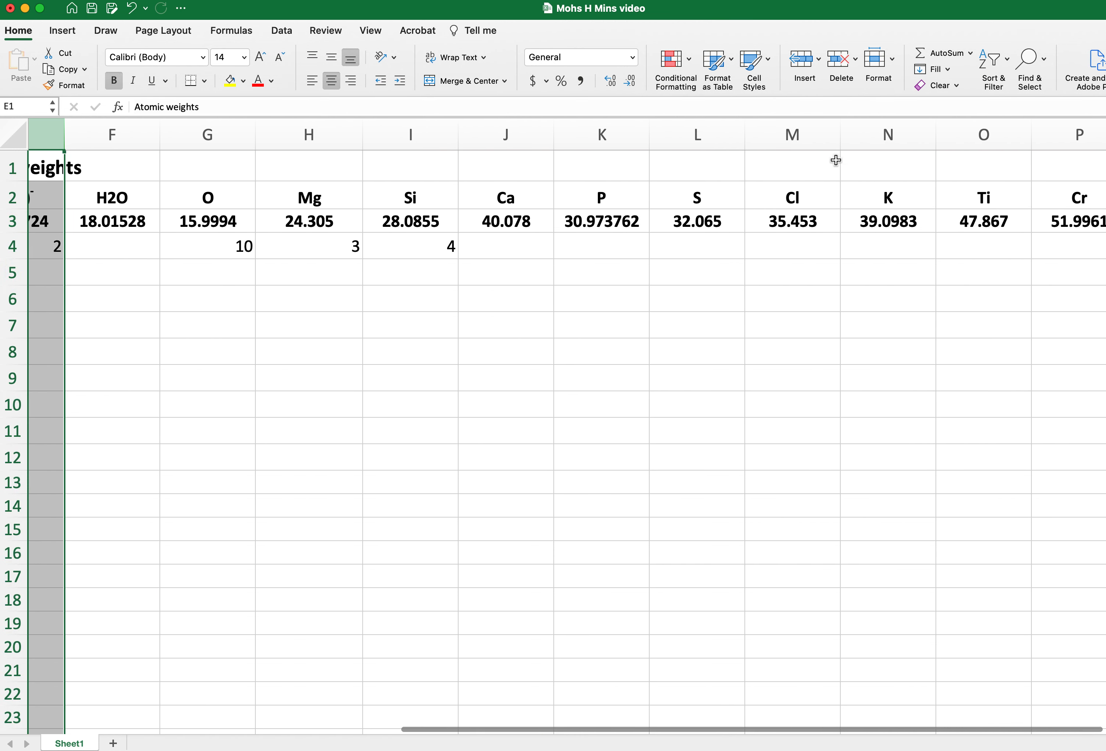
left_click(824, 134, "shift")
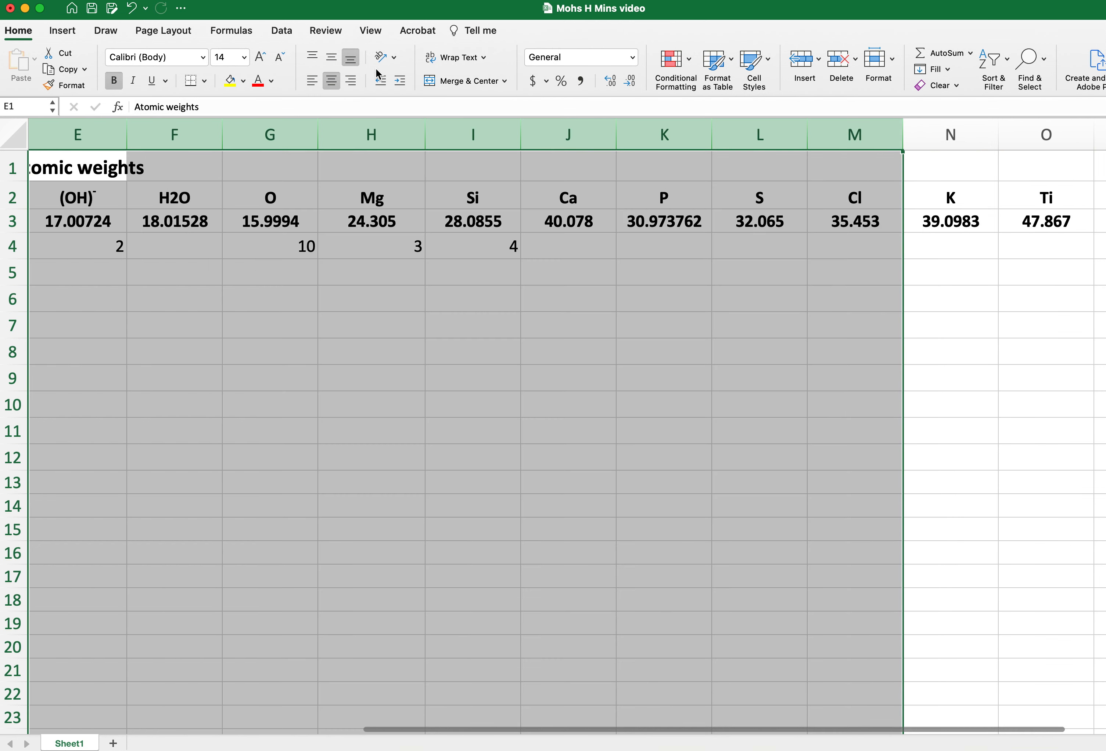
left_click(331, 82)
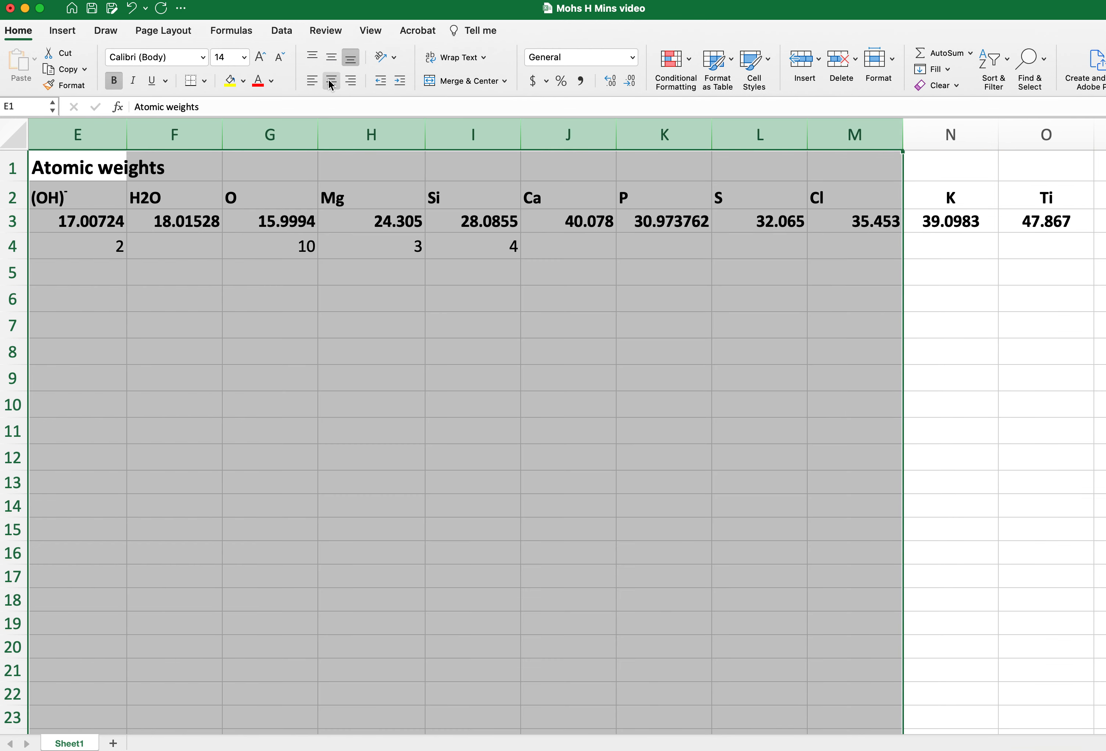
left_click(331, 83)
scroll(404, 232, "left", 10)
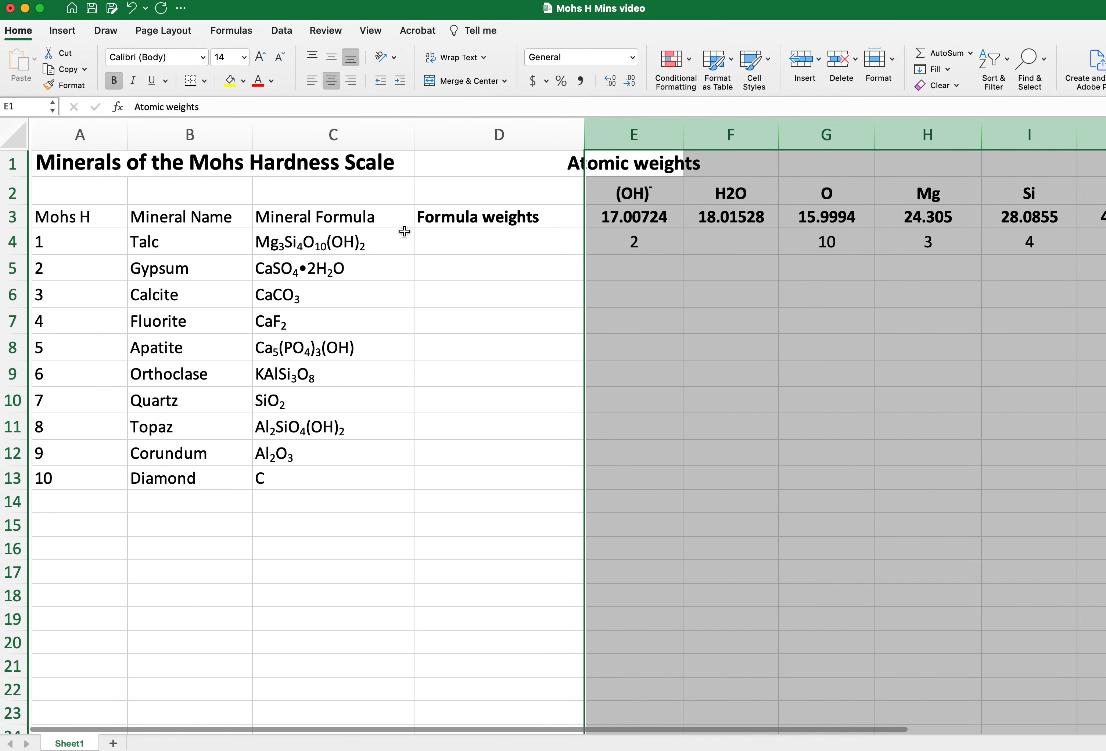
Enter 0 for H2O in the Talc row, cell F4.
left_click(638, 241)
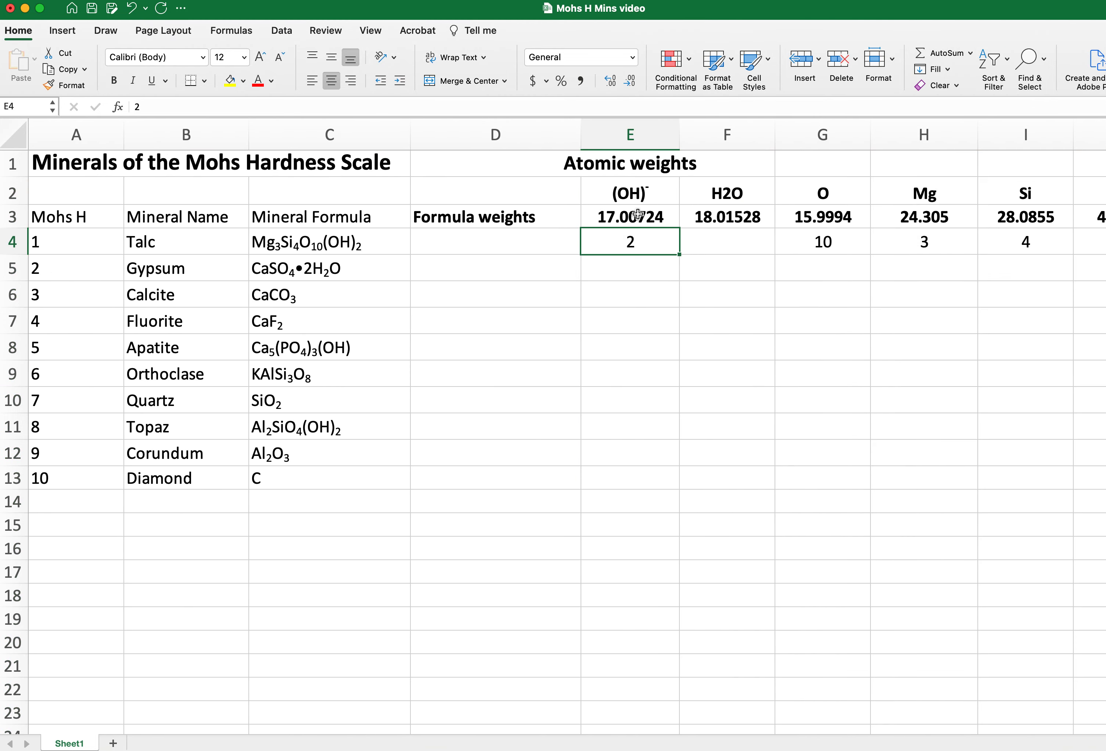
left_click(729, 238)
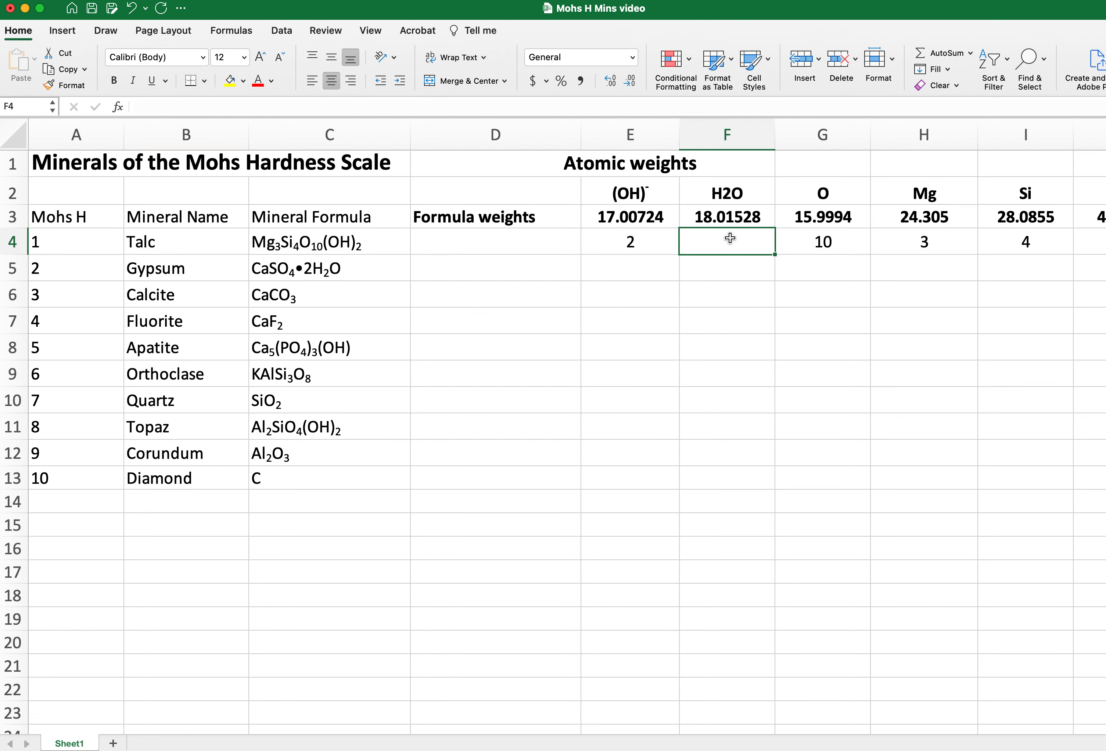
type("0")
key("Return")
Enter 0 for Ca, P, S and Cl in the Talc row, cells J4 through M4.
scroll(776, 250, "right", 5)
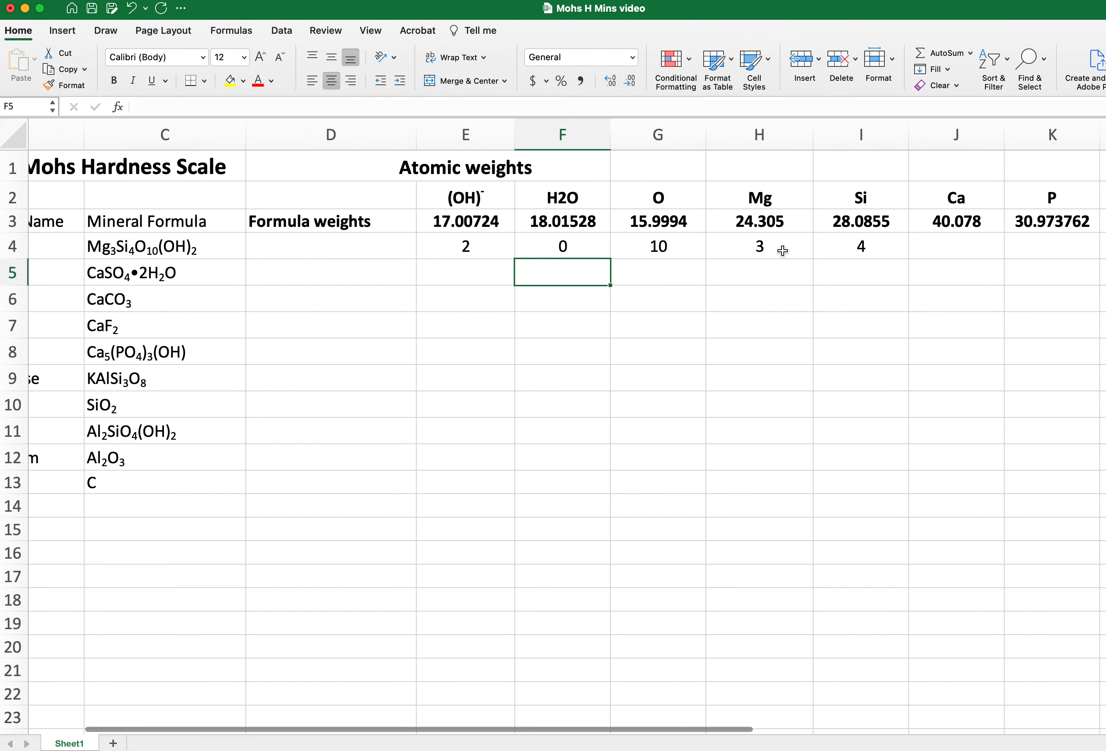
left_click(654, 236)
type("0")
key("Tab")
type("0")
key("Tab")
type("0")
key("Tab")
type("0")
left_click(536, 338)
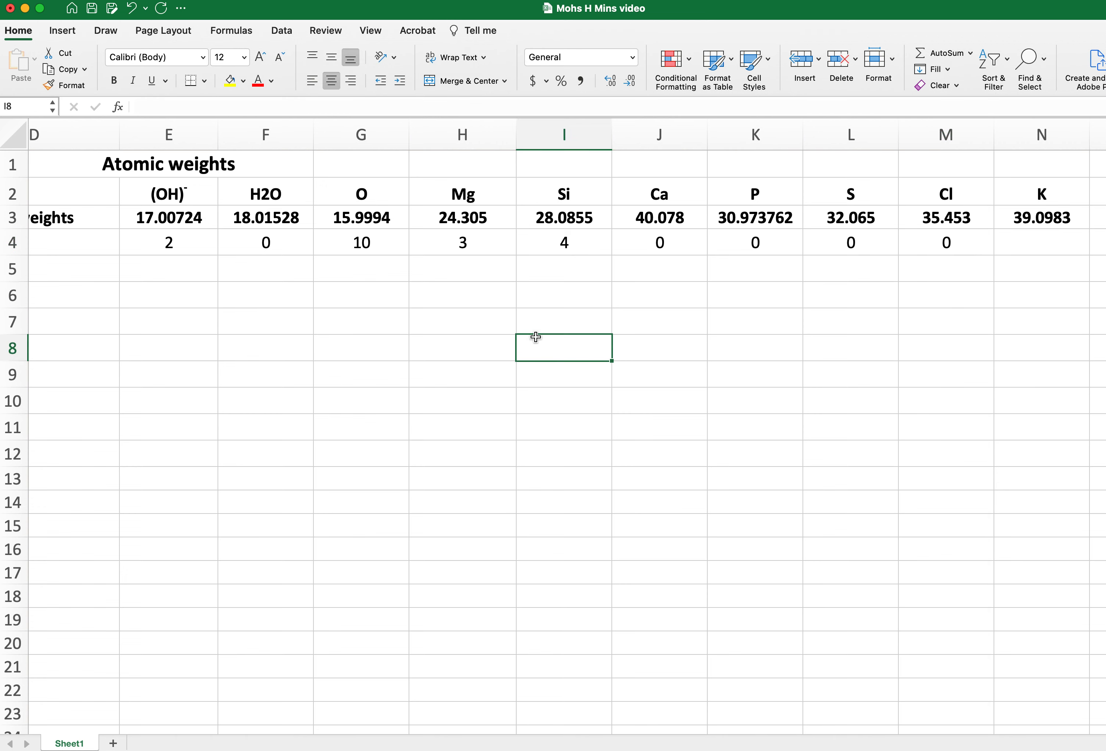
Begin Talc's formula weight in D4 with the (OH)- and H2O terms, =E4*E3+F4*F3.
scroll(536, 337, "left", 10)
left_click(459, 238)
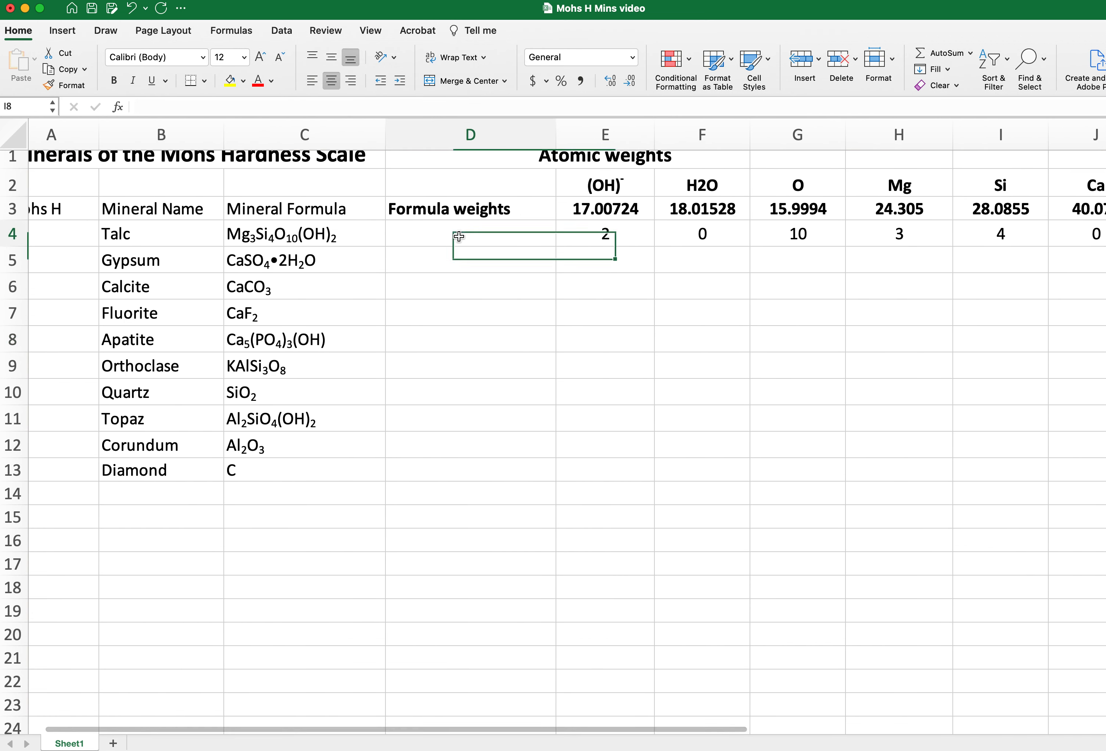
type("=")
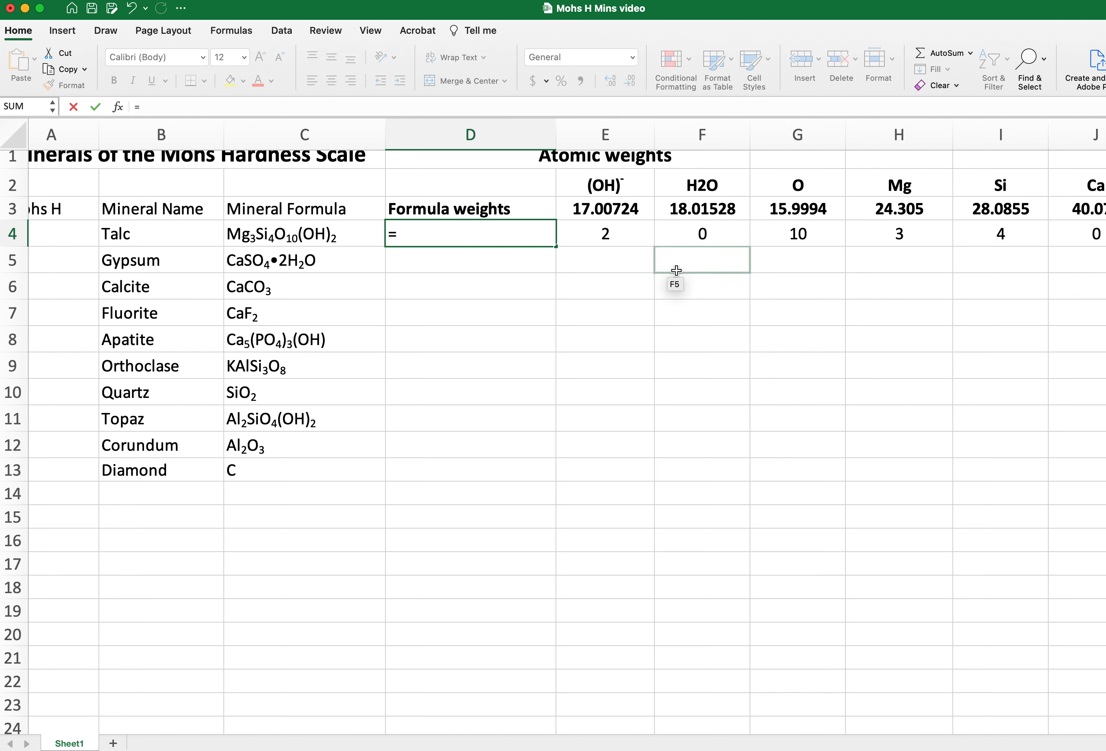
left_click(598, 236)
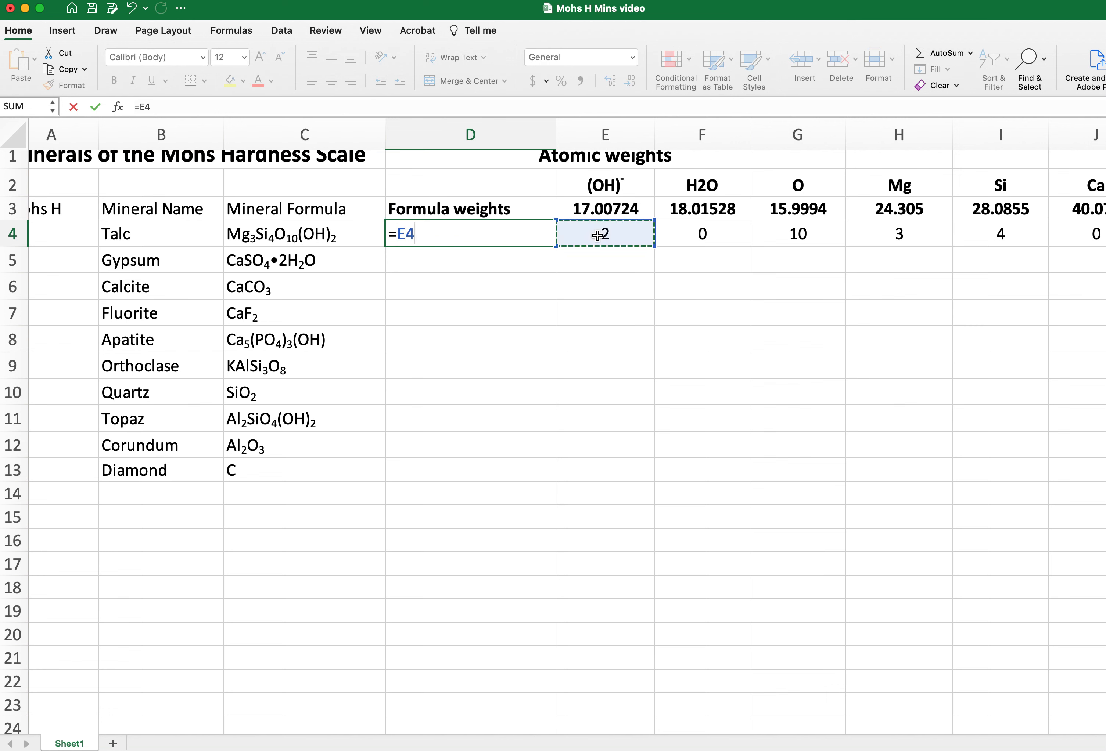
type("*")
left_click(588, 208)
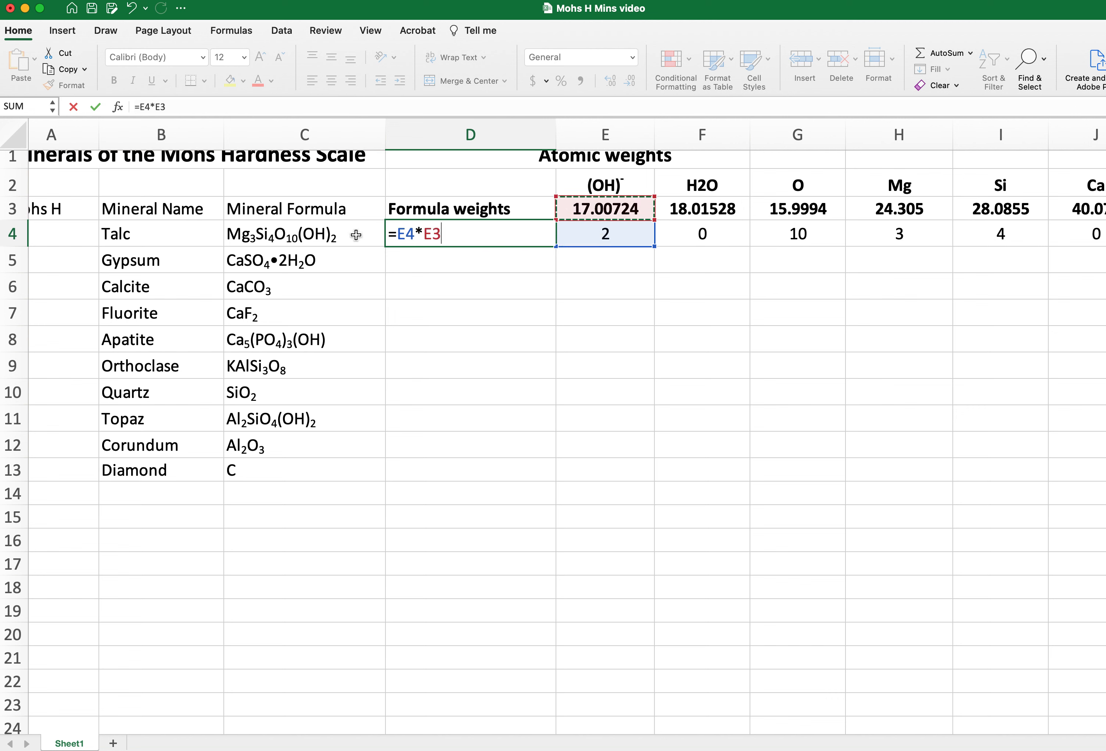
type("+")
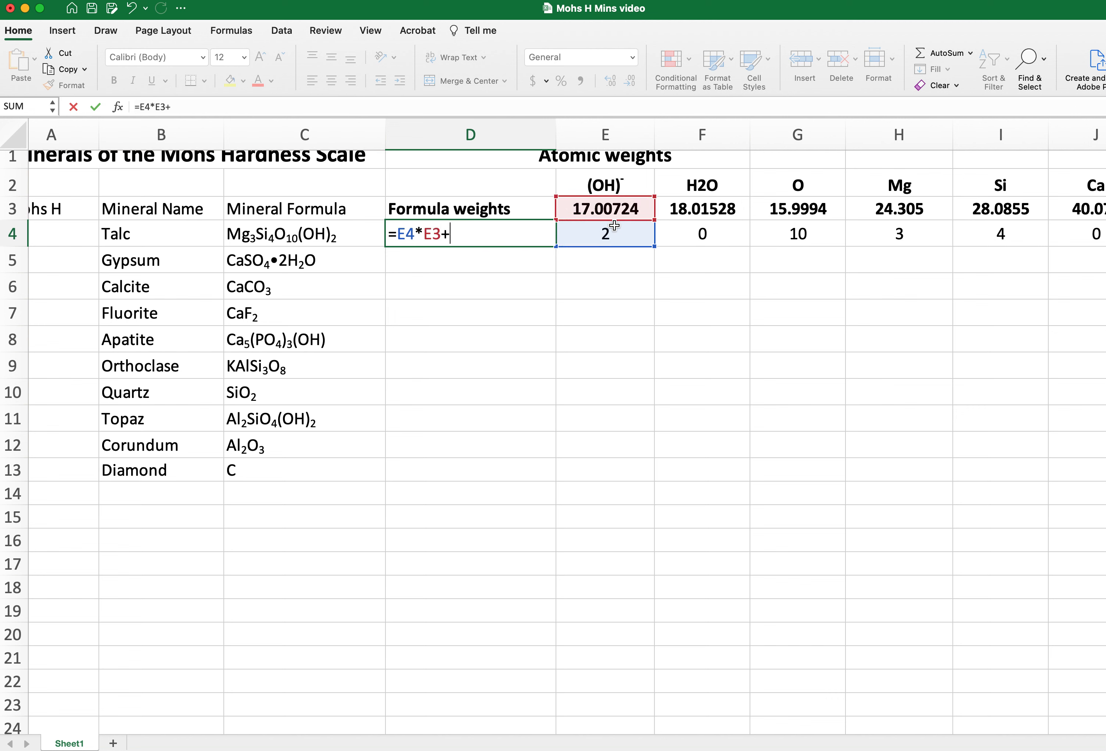
left_click(709, 232)
type("*")
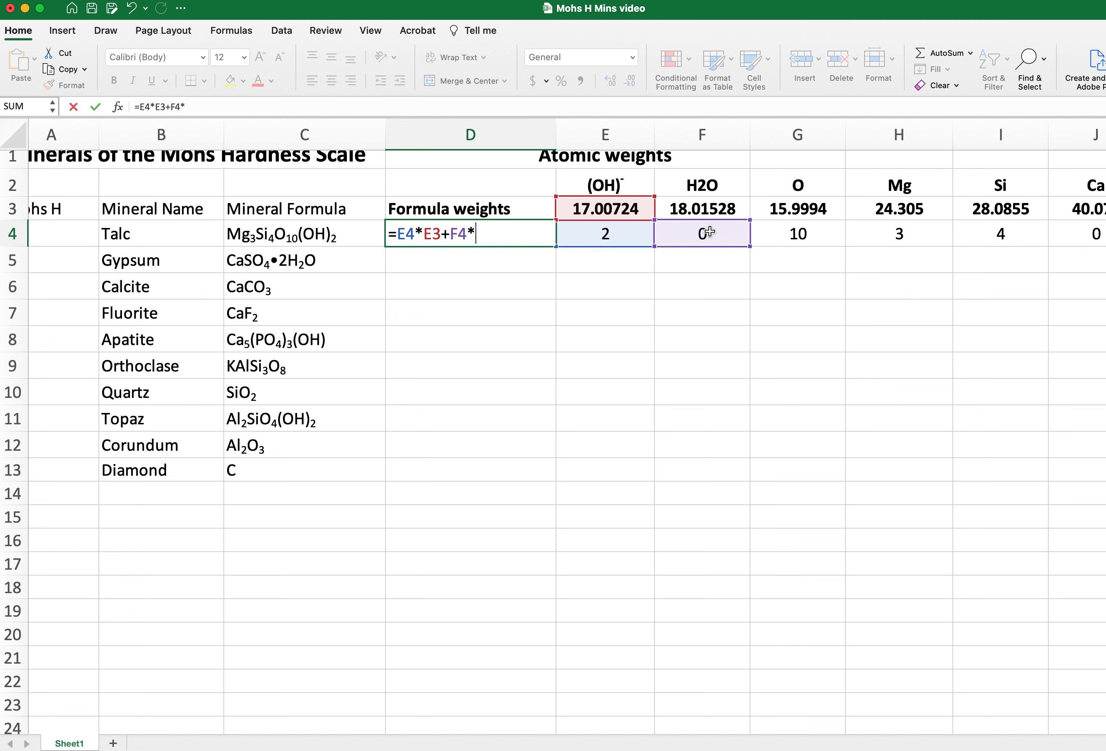
left_click(696, 208)
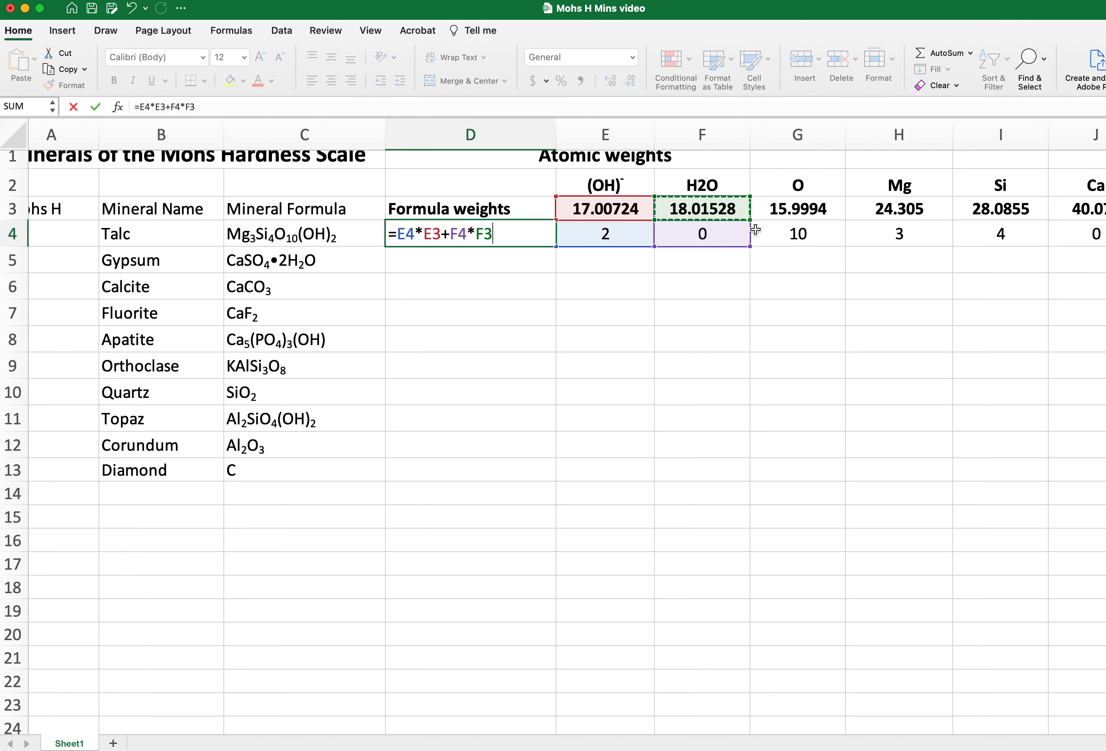
Extend the D4 formula with the oxygen and magnesium terms, +G4*G3+H4*H3.
type("+")
left_click(799, 235)
type("*")
left_click(787, 210)
type("+")
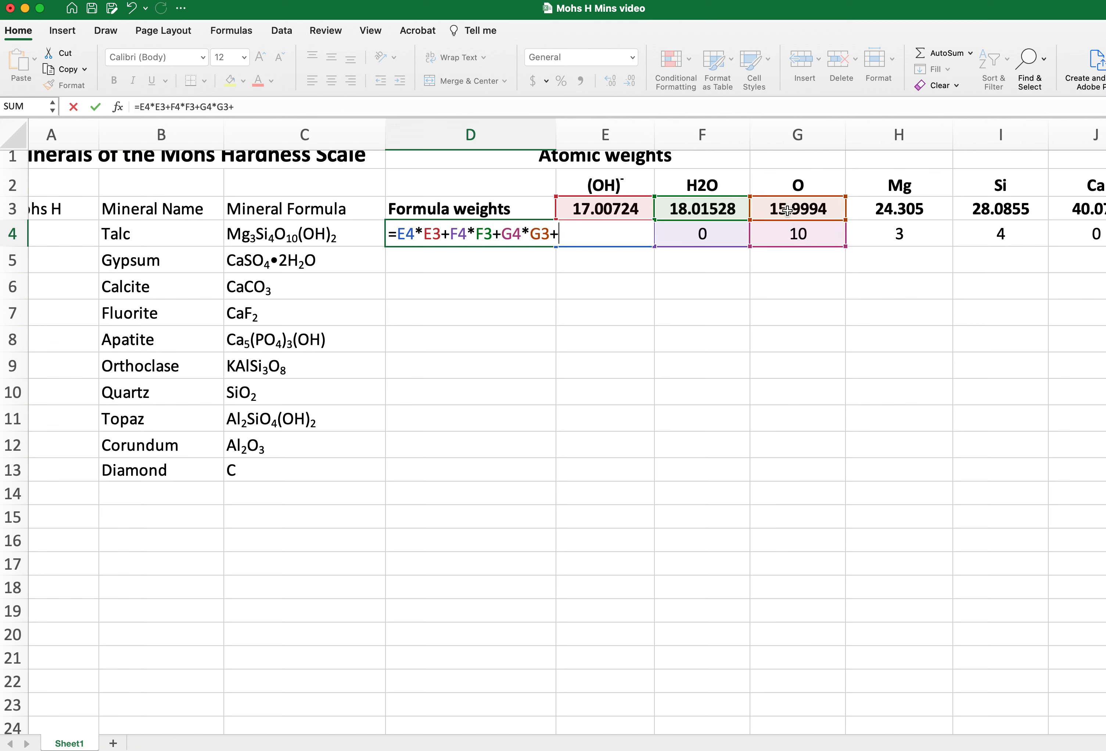
left_click(897, 234)
type("*")
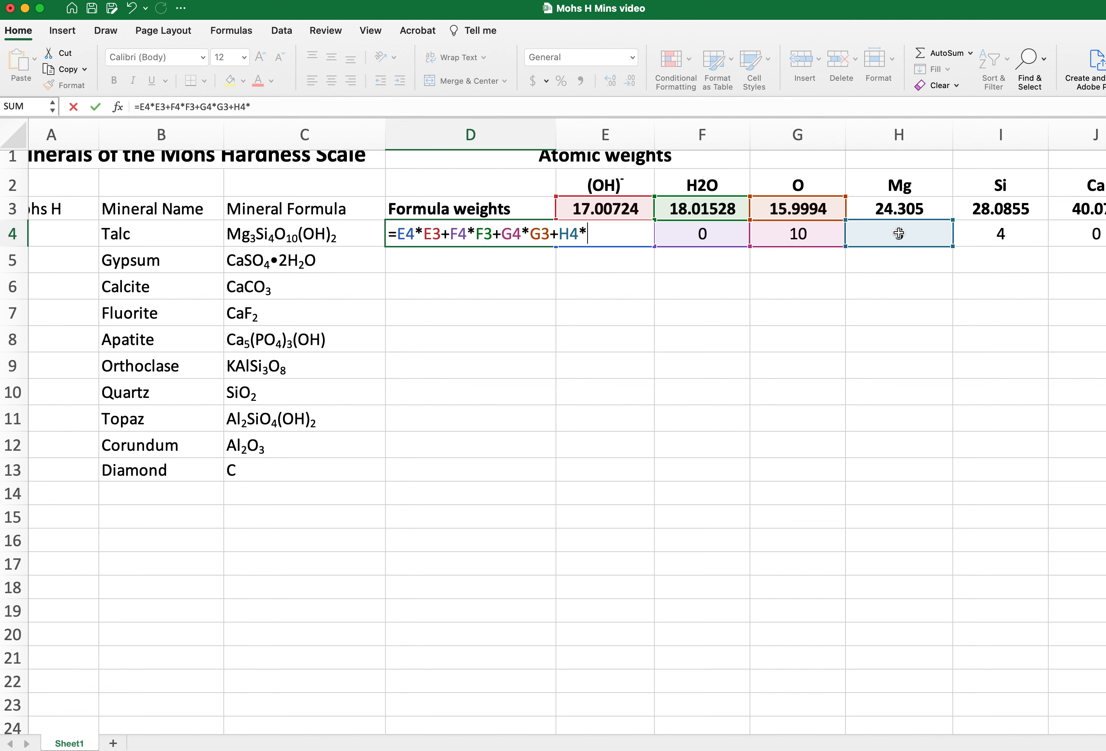
left_click(896, 208)
type("+")
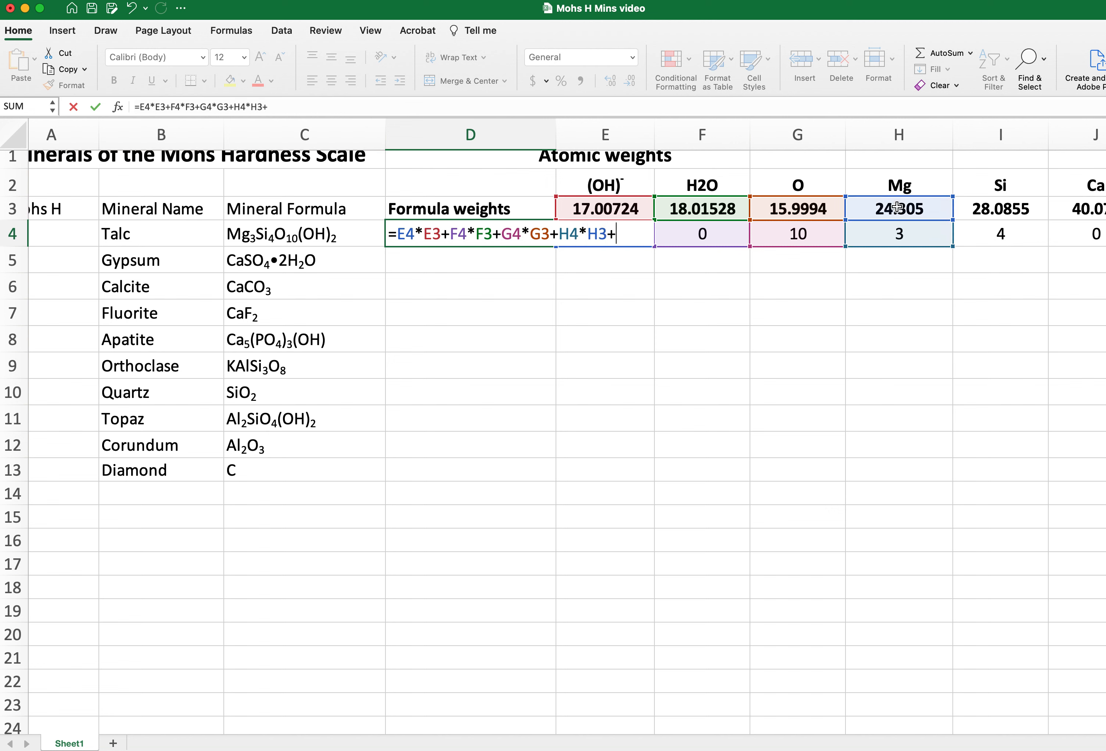
Add the silicon and calcium terms, I4*I3+J4*J3, to the D4 formula.
left_click(1016, 233)
type("*")
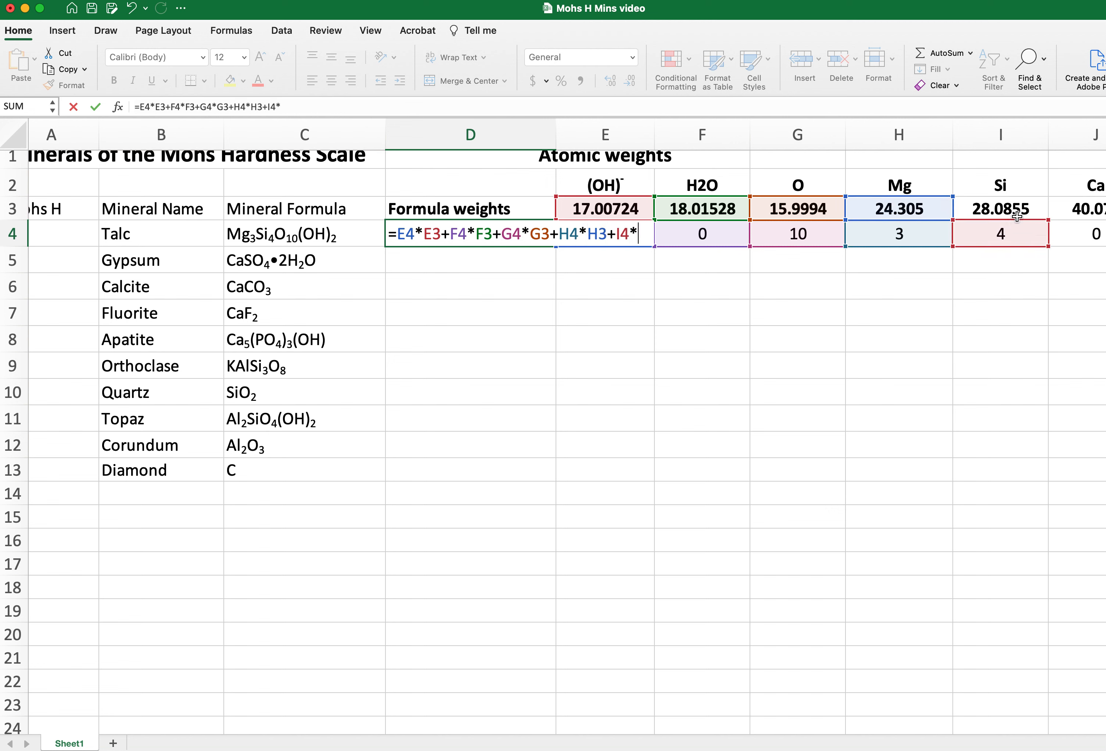
left_click(1009, 208)
type("+")
scroll(927, 307, "right", 5)
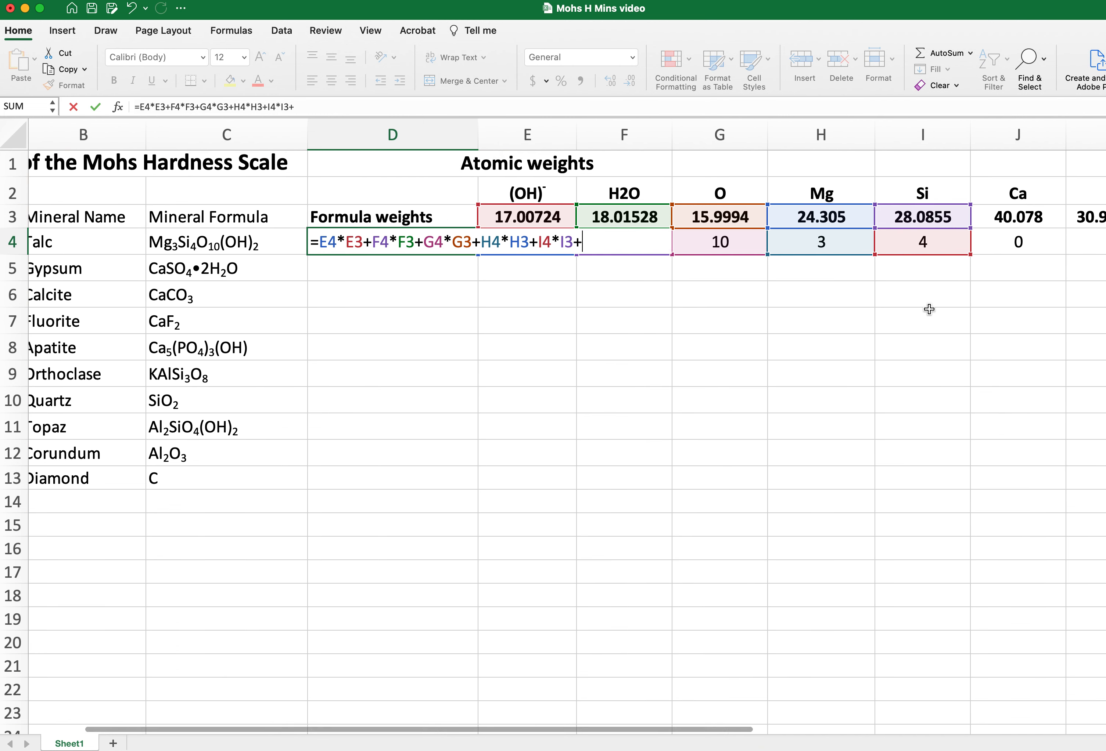
left_click(879, 241)
type("*")
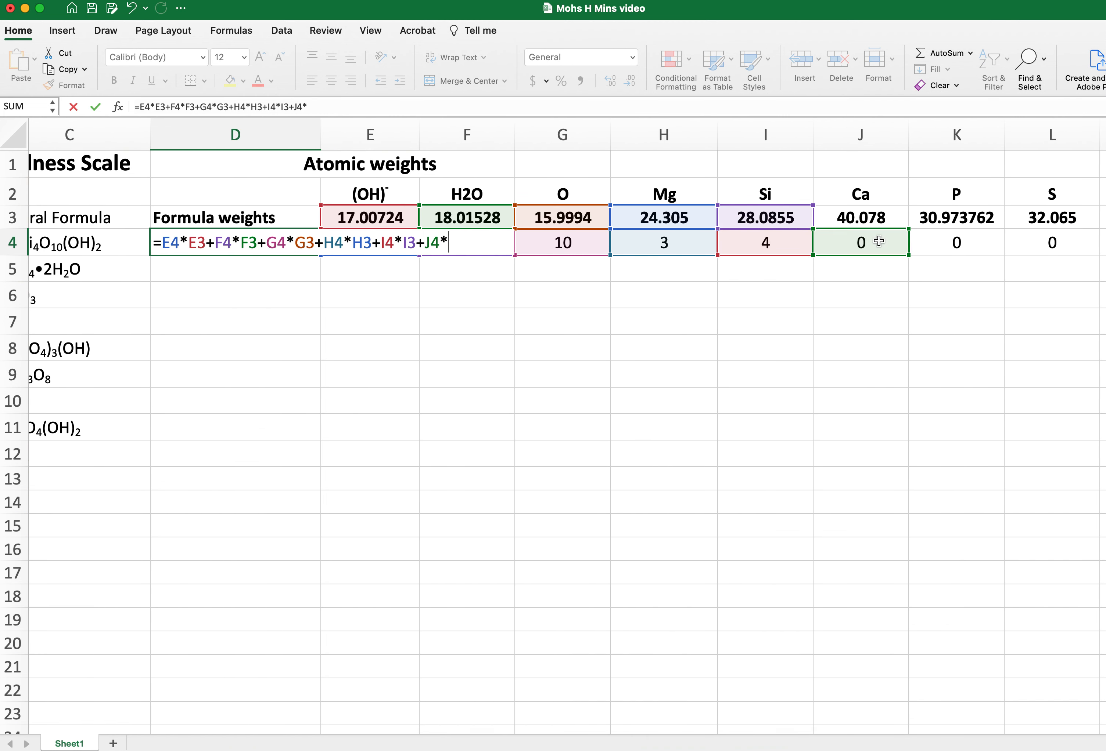
left_click(875, 213)
type("+")
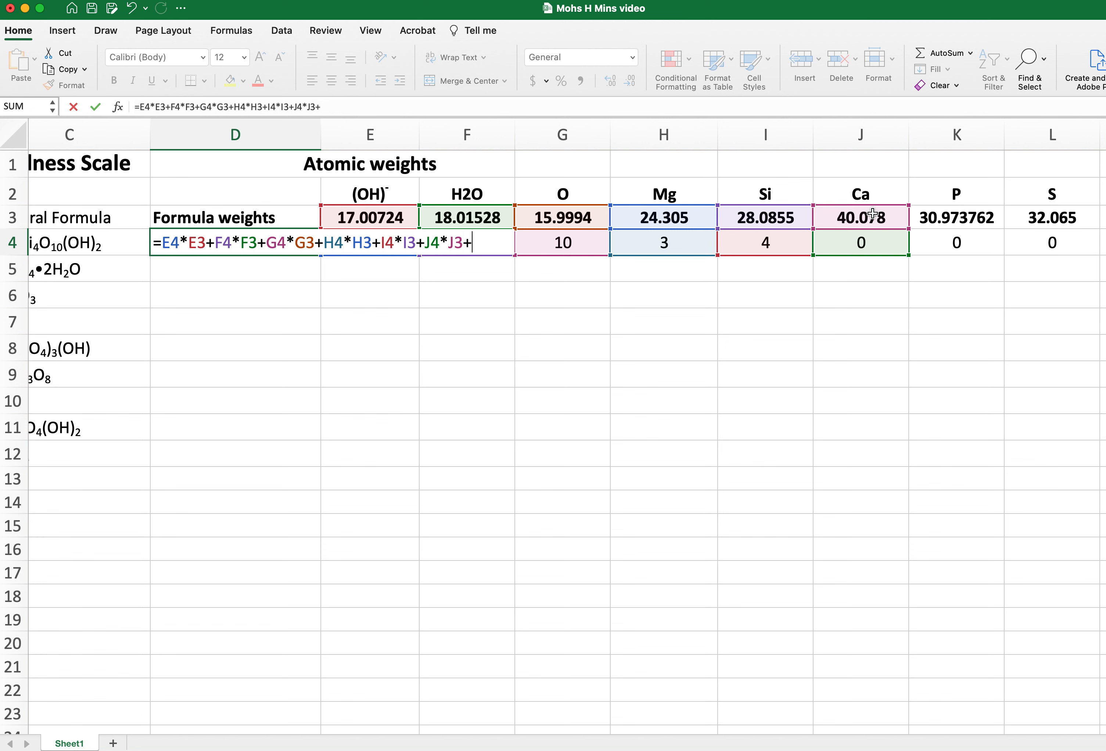
Add the phosphorus and sulfur terms, K4*K3+L4*L3, and commit the formula in D4.
left_click(949, 242)
type("*")
left_click(943, 210)
type("+")
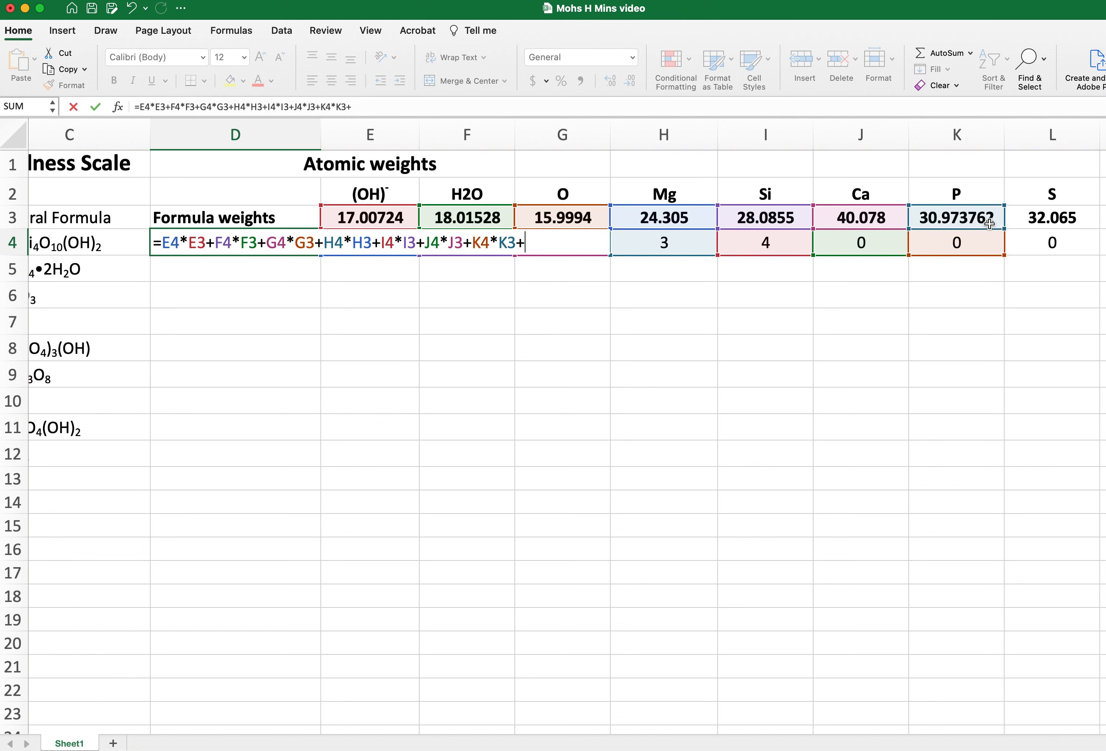
left_click(1058, 245)
type("*")
left_click(1056, 217)
scroll(981, 277, "right", 5)
scroll(981, 278, "right", 4)
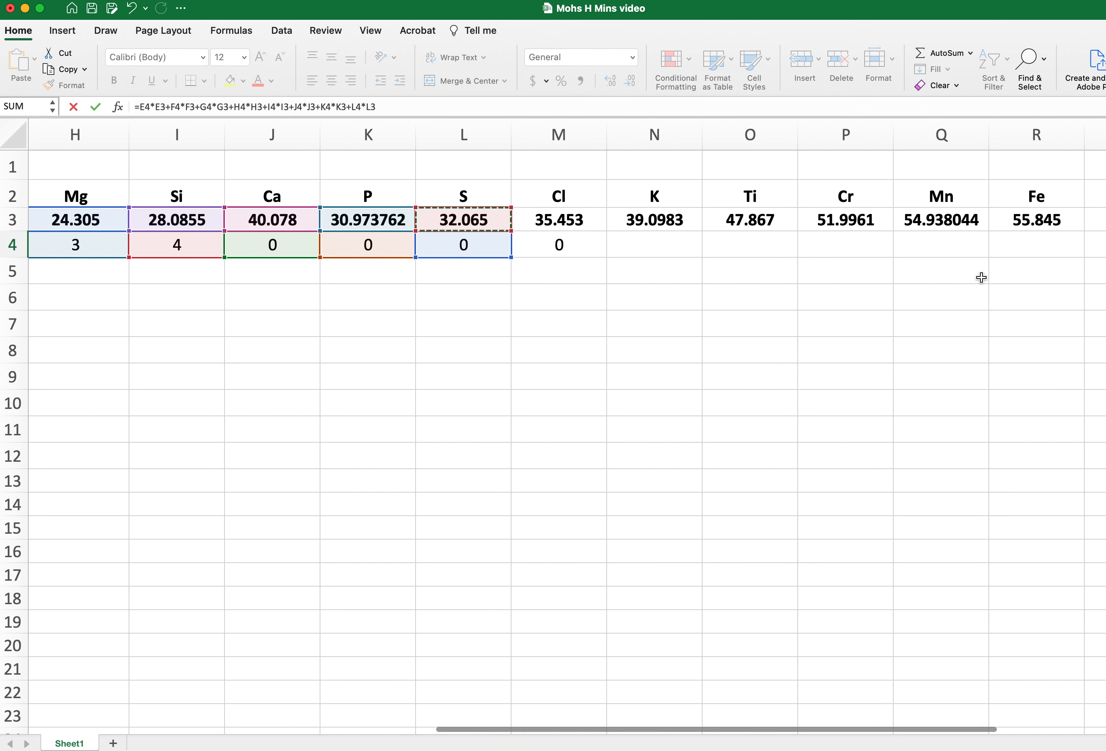
scroll(981, 278, "left", 8)
scroll(981, 277, "right", 1)
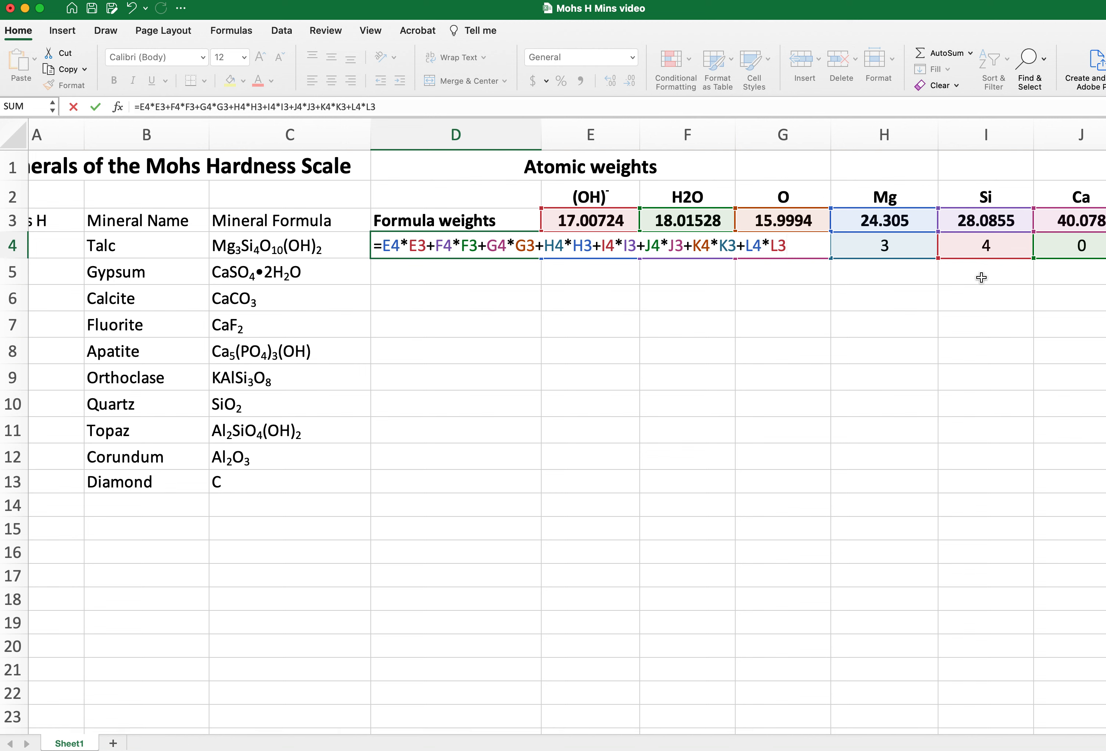
key("Return")
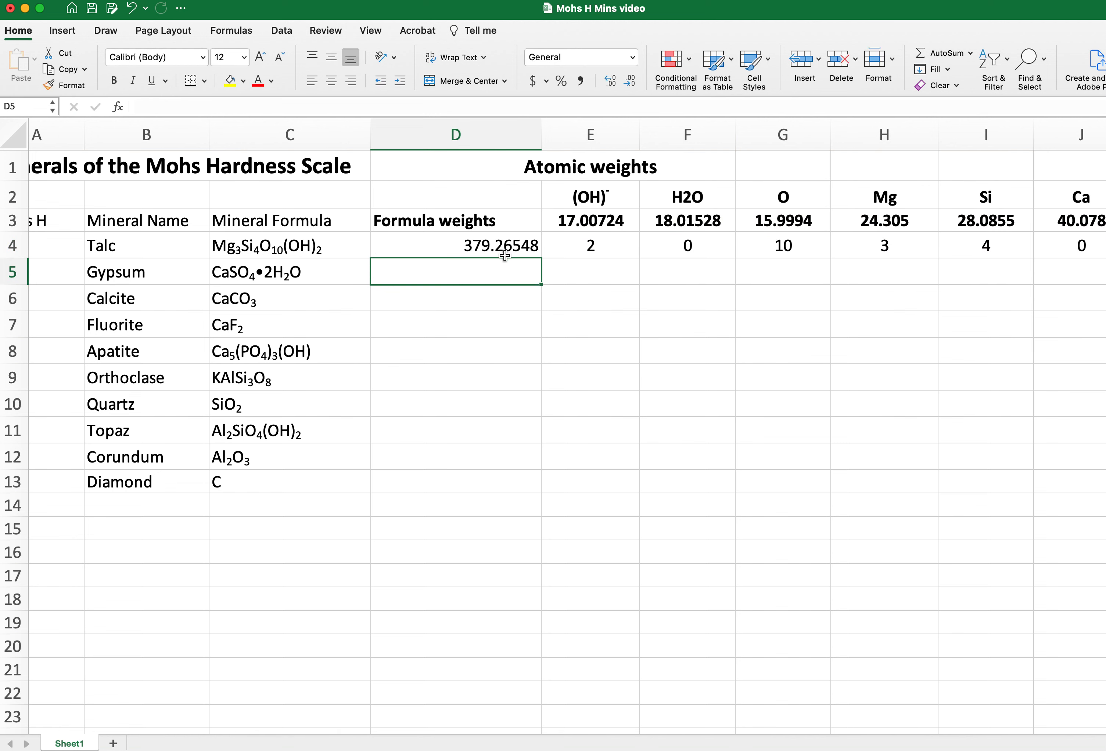
Enter 1 as Gypsum's calcium atom count in J5.
left_click(505, 256)
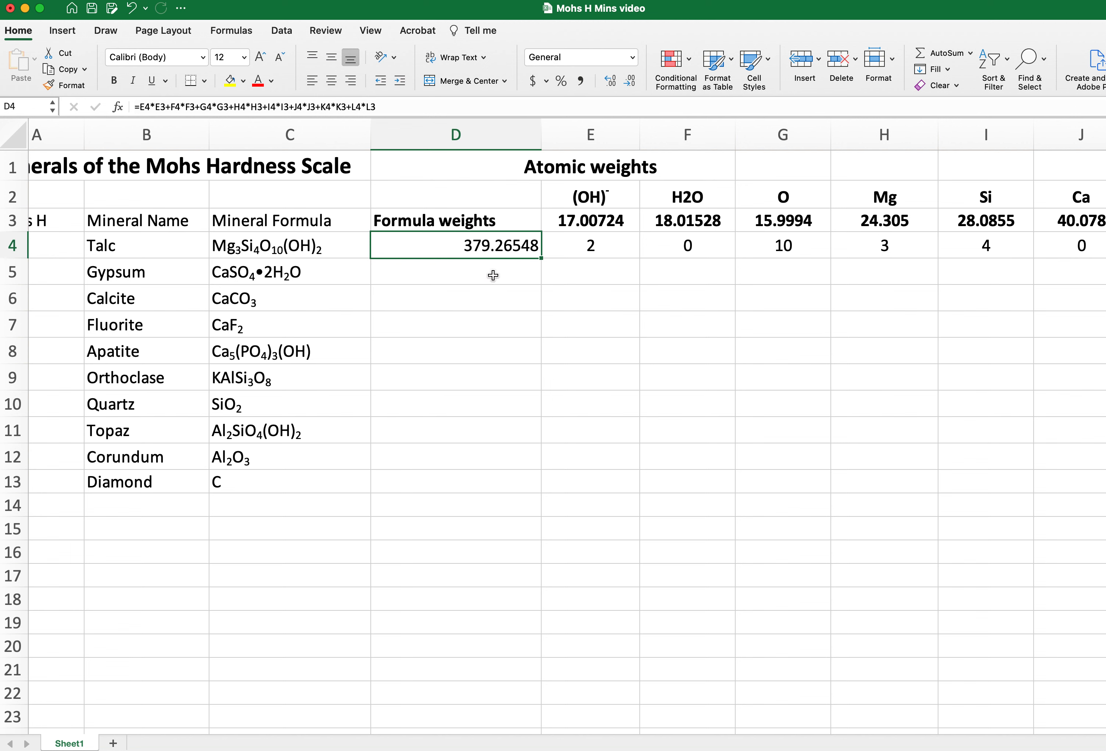
left_click(308, 248)
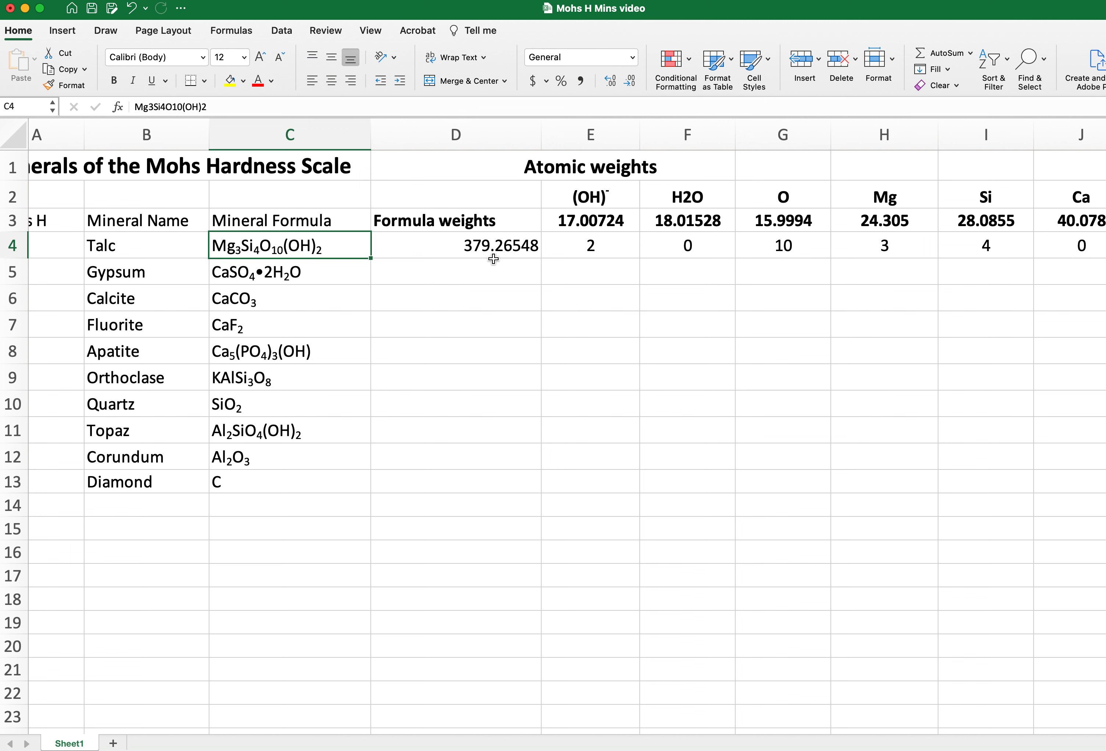
left_click(596, 270)
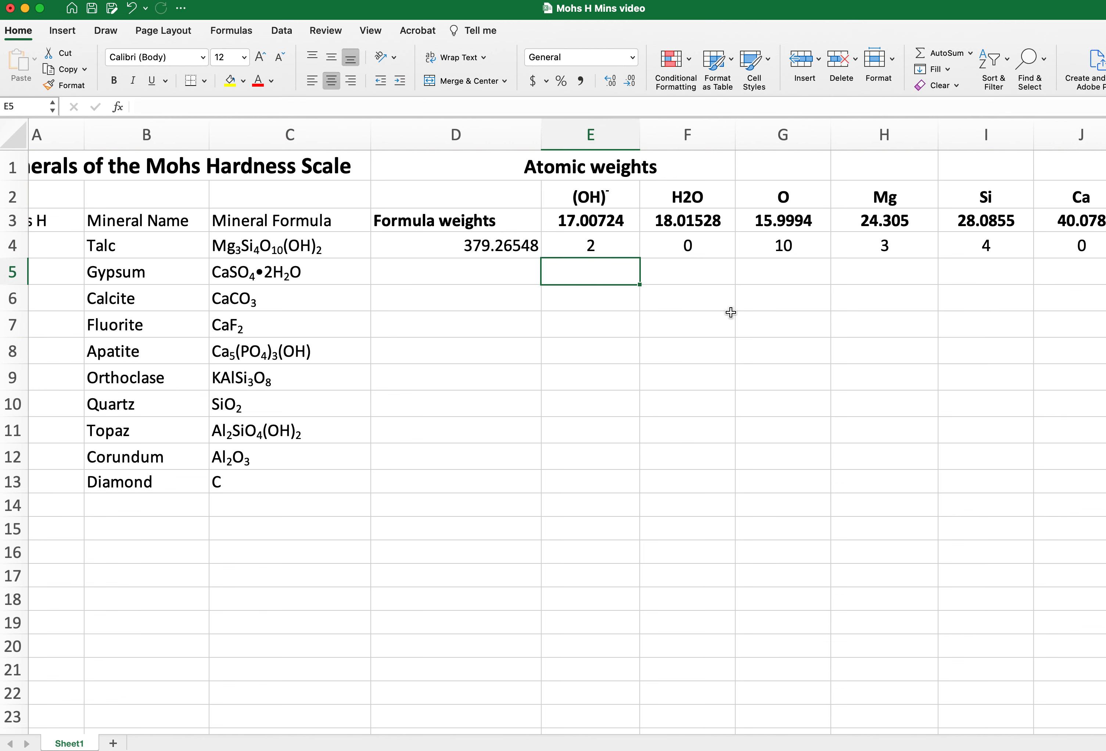
scroll(730, 312, "right", 2)
scroll(730, 313, "right", 3)
left_click(778, 272)
type("1")
key("Return")
Enter 1 as Gypsum's sulfur atom count in L5.
scroll(595, 350, "left", 4)
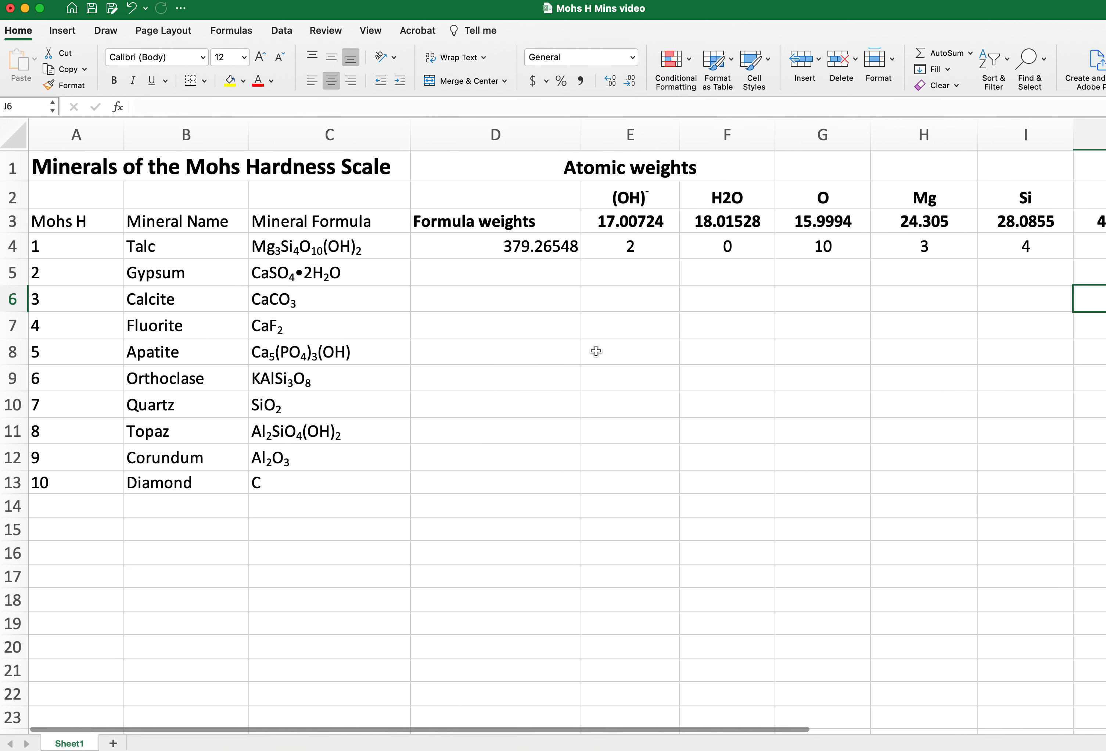
scroll(828, 282, "right", 4)
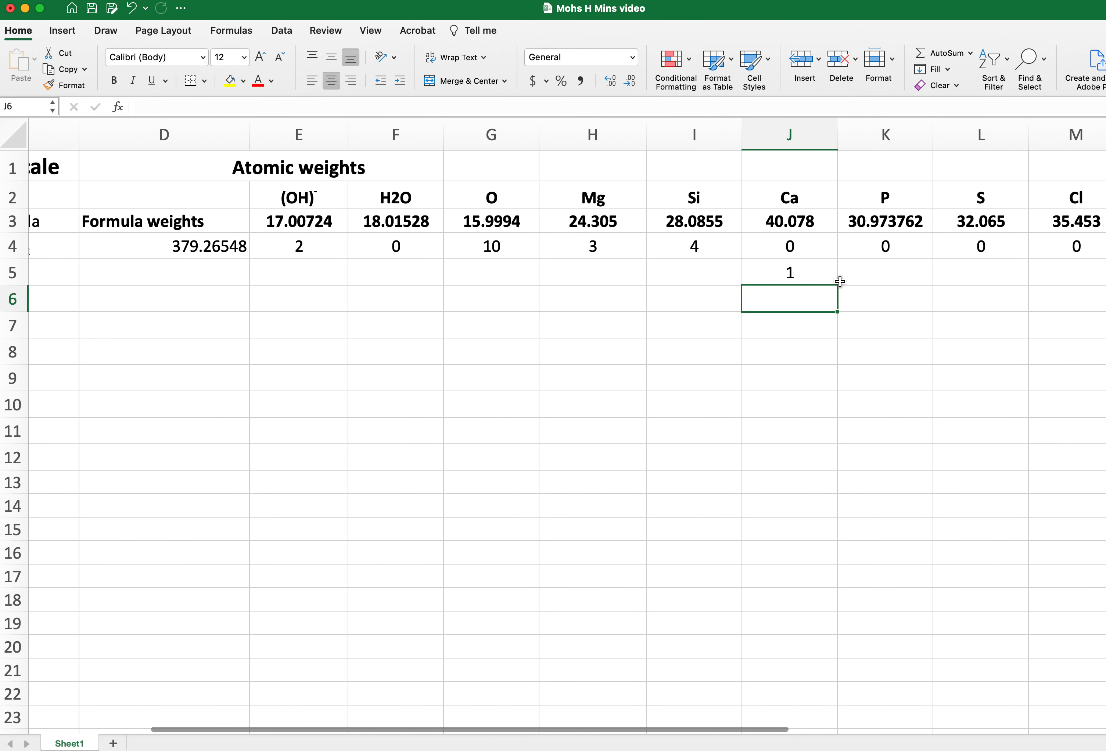
left_click(967, 277)
type("1")
key("Return")
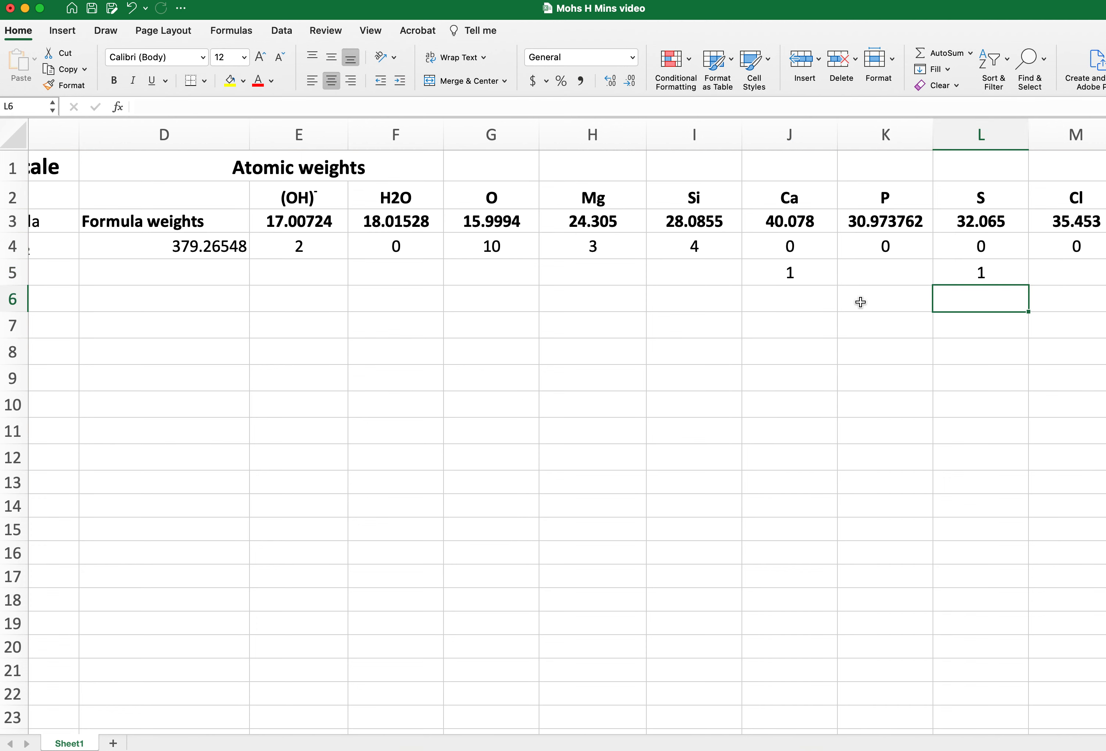
Enter Gypsum's remaining counts, 4 for oxygen in G5 and 2 for H2O in F5.
scroll(860, 302, "left", 5)
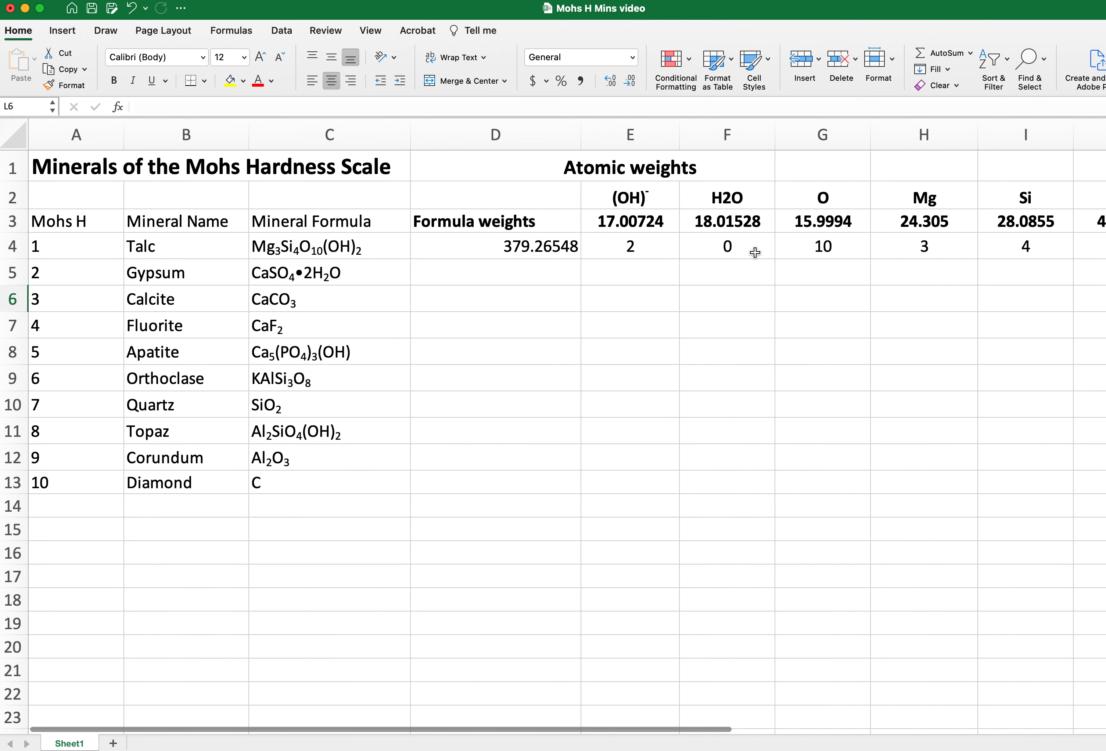
left_click(812, 271)
type("4")
key("Return")
left_click(718, 273)
type("2")
key("Return")
left_click(635, 272)
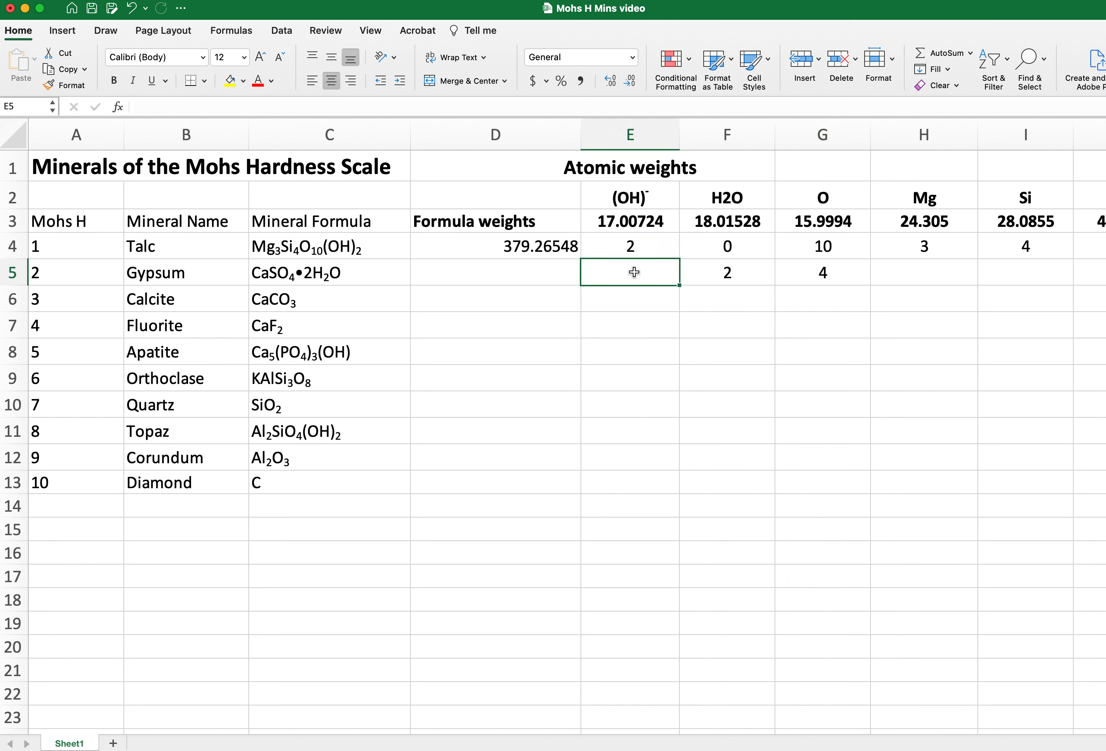
Fill Talc's formula weight formula from D4 down to D5 for Gypsum.
left_click(558, 244)
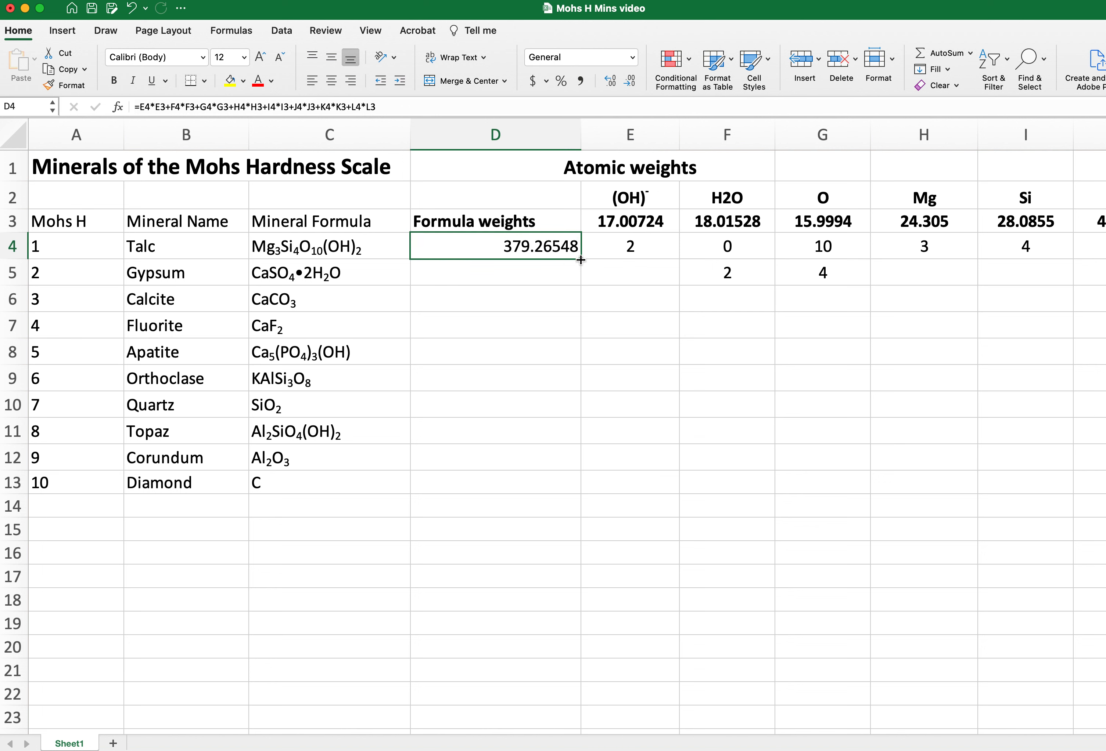
left_click_drag(581, 260, 575, 282)
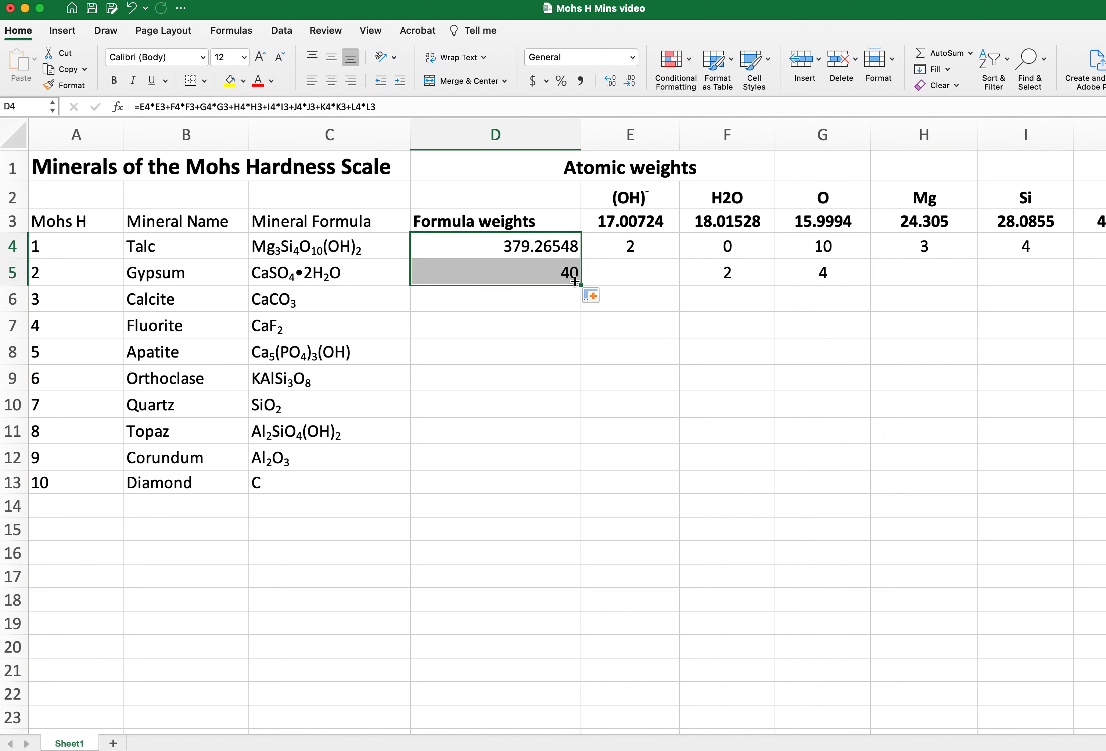
left_click(553, 272)
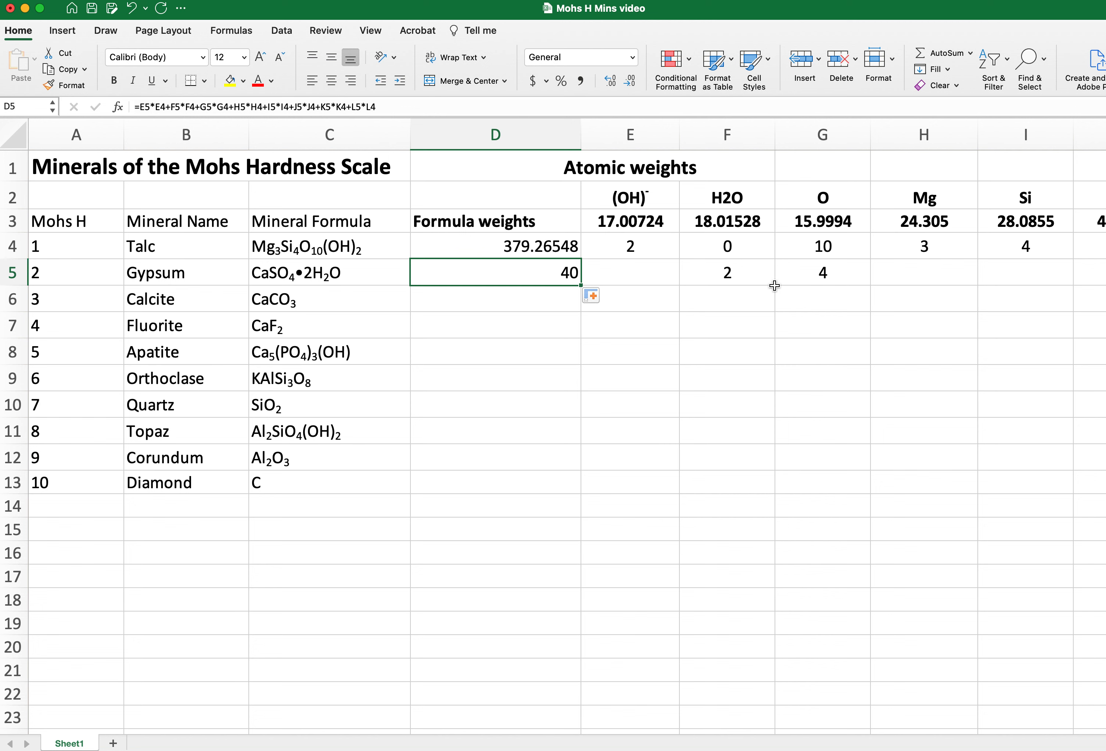
Compare the cell references in the D5 and D4 formulas with the atomic weights in row 3 and the atom counts in rows 4 and 5.
left_click(740, 277)
left_click(728, 221)
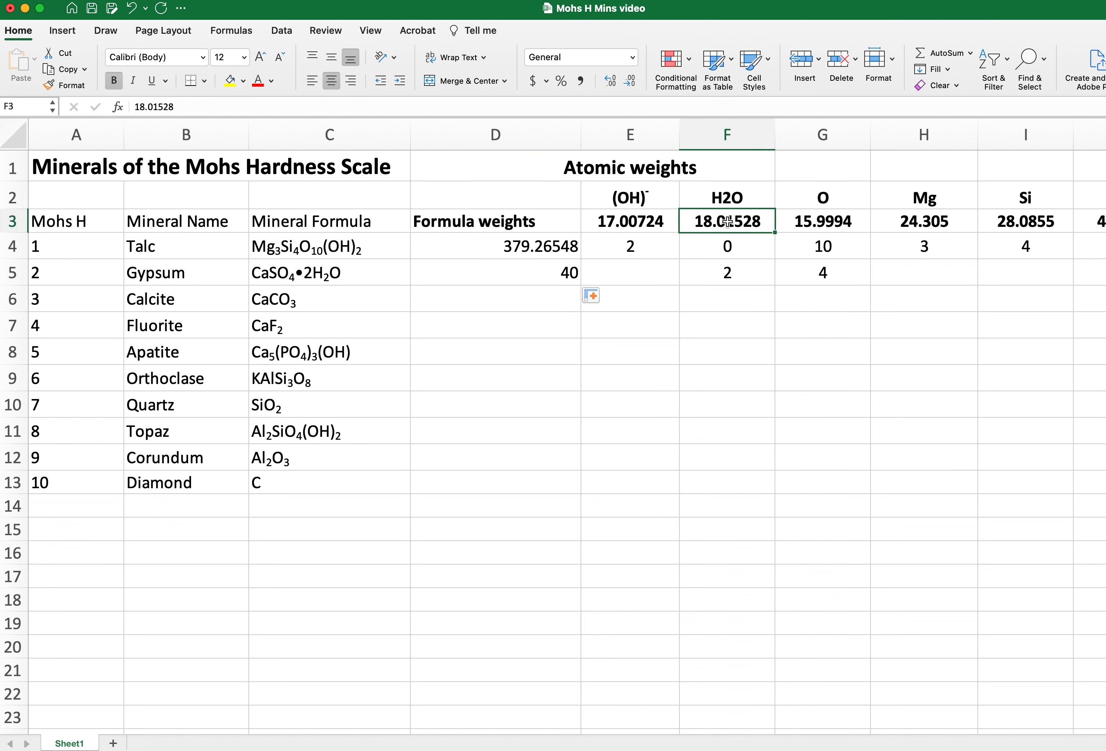
left_click(570, 272)
left_click(336, 106)
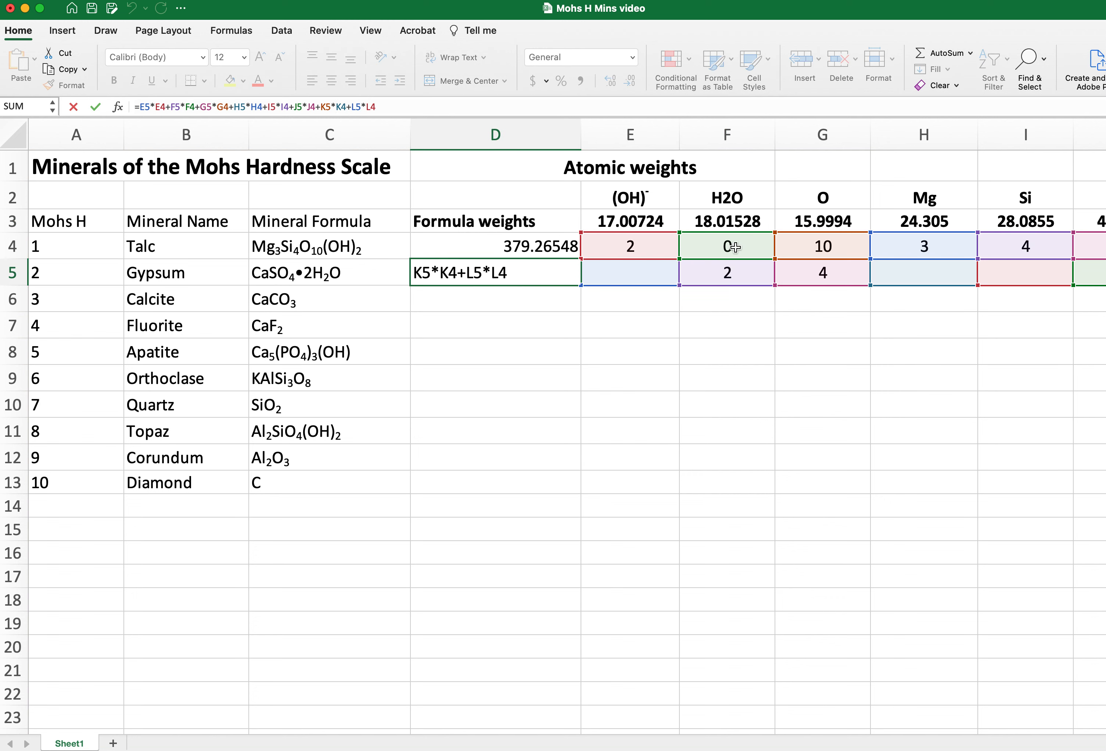
key("Return")
left_click(539, 277)
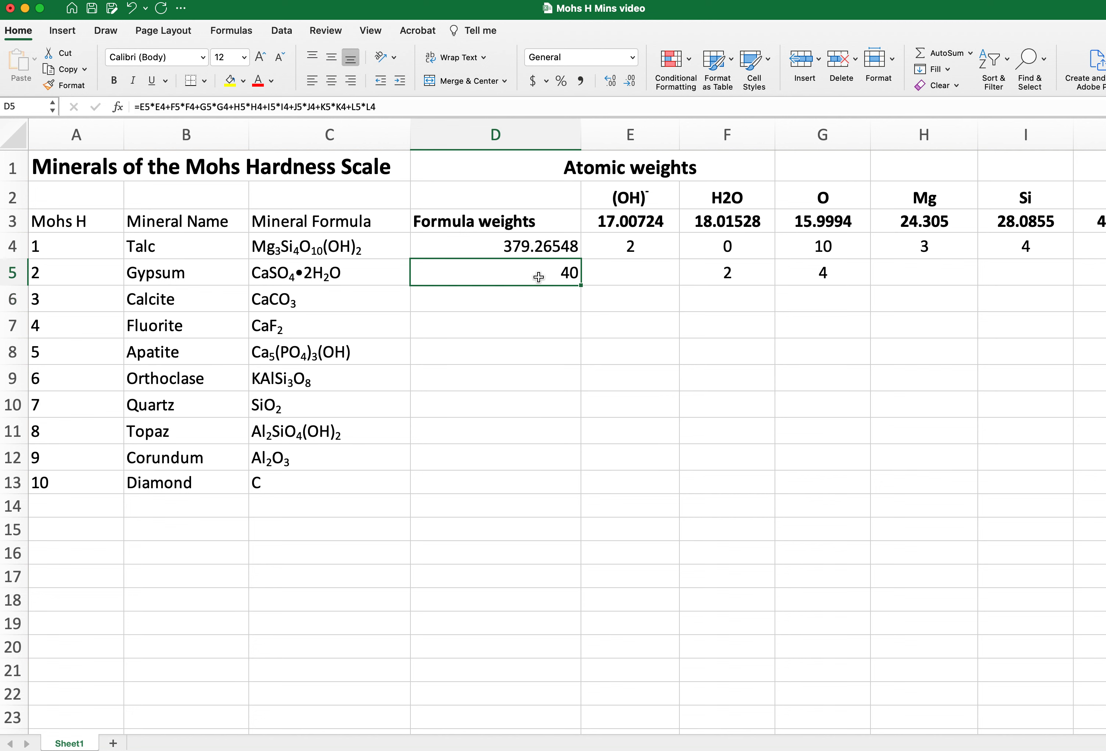
double_click(469, 249)
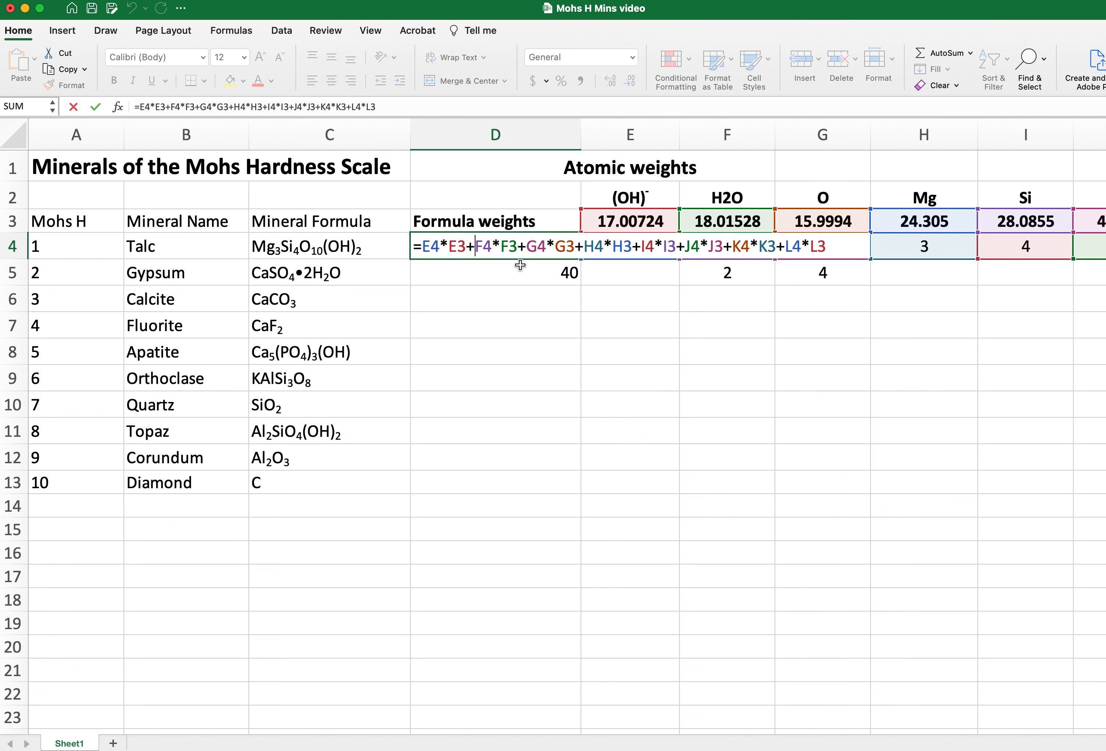
key("Return")
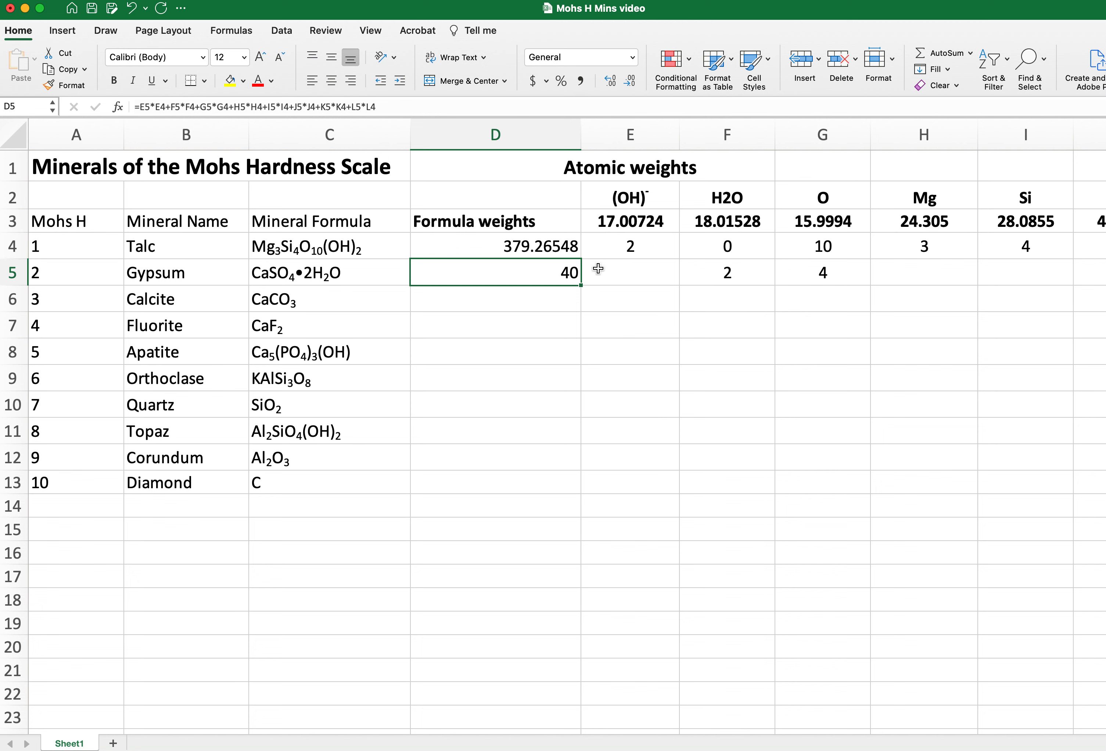
left_click(170, 251)
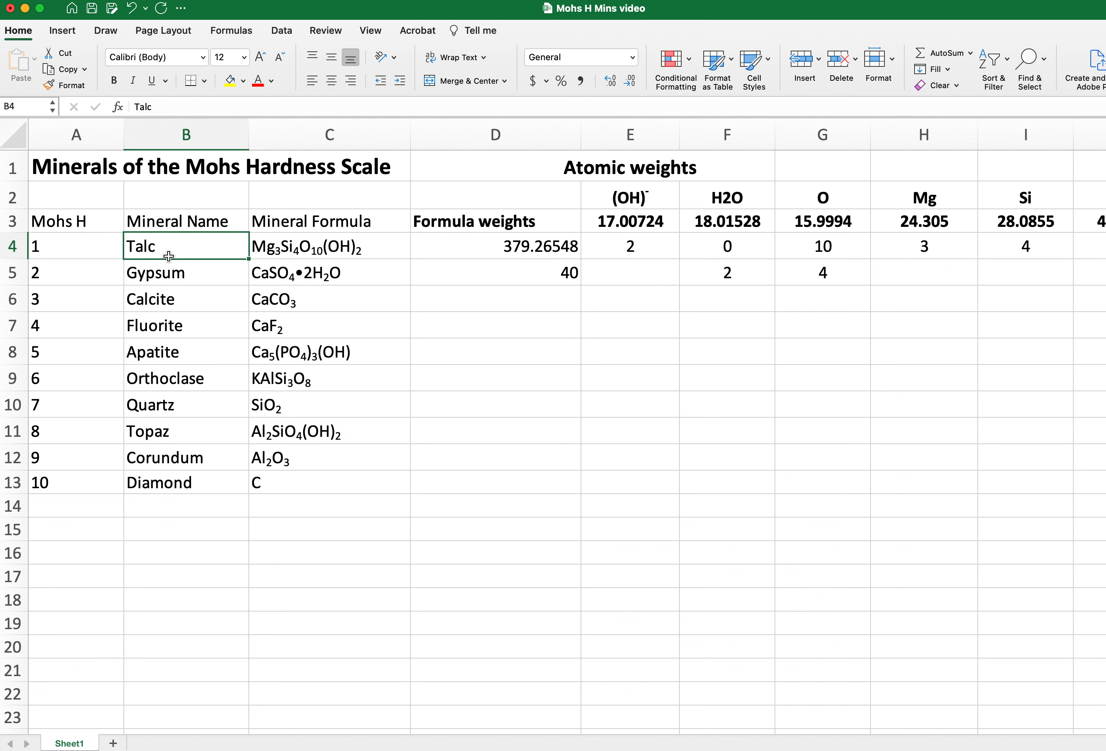
left_click(13, 245)
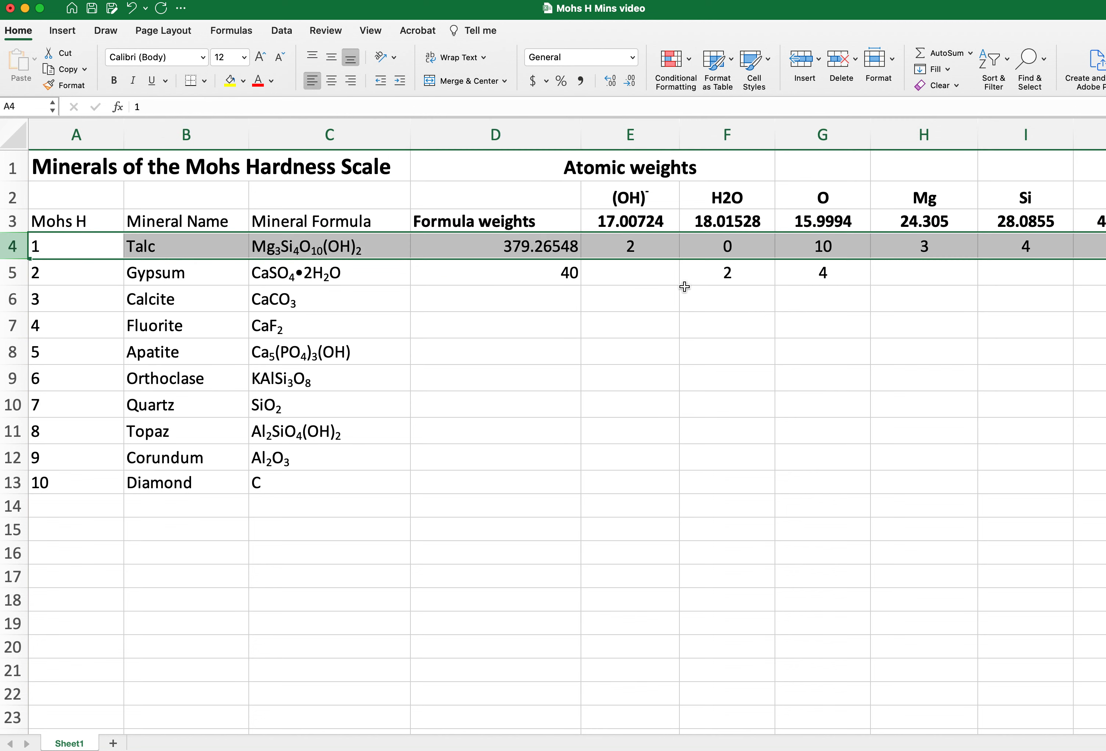
left_click(11, 274)
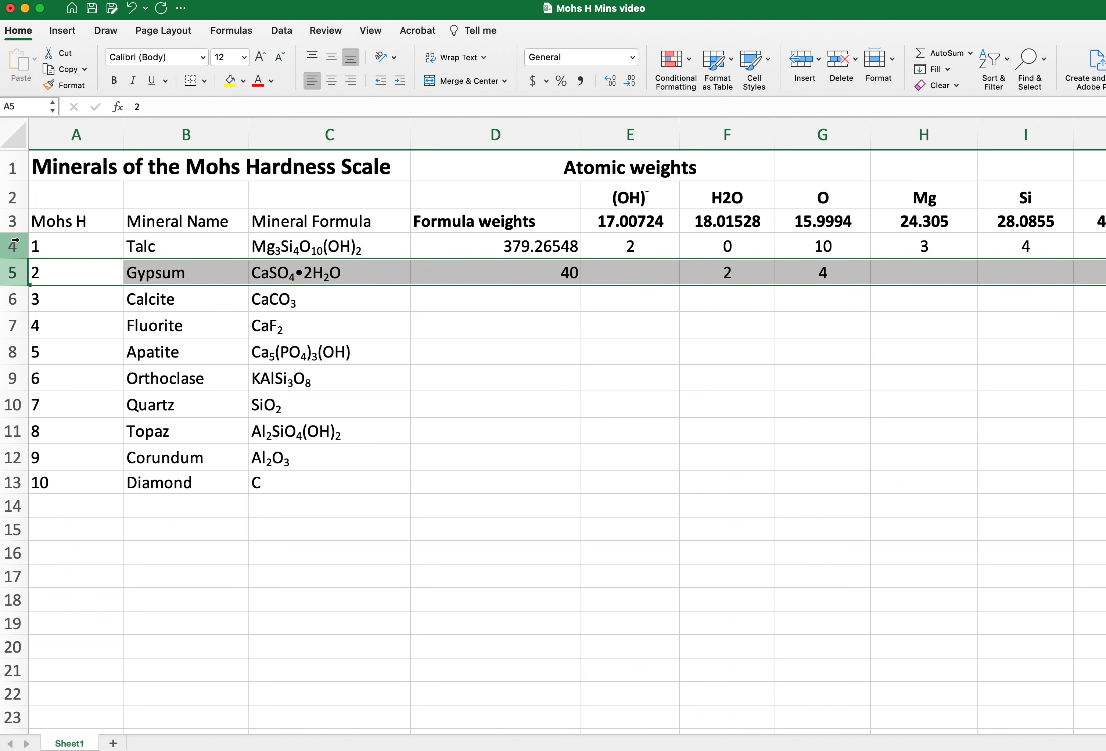
left_click(13, 249)
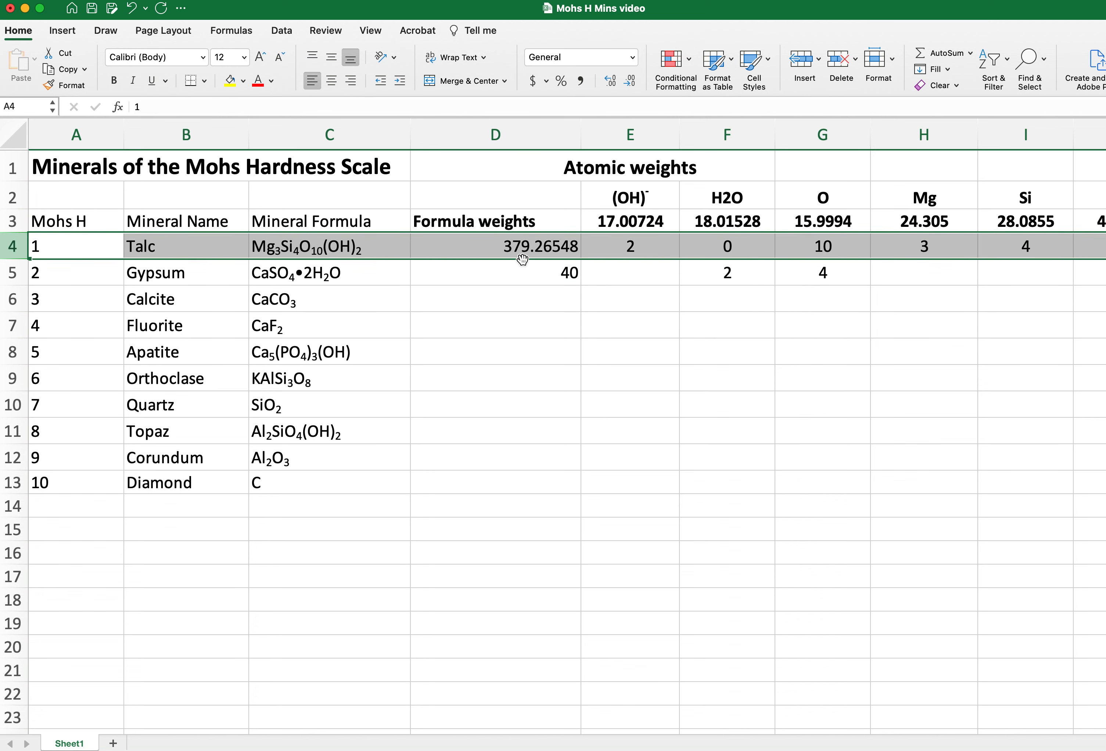
left_click(7, 271)
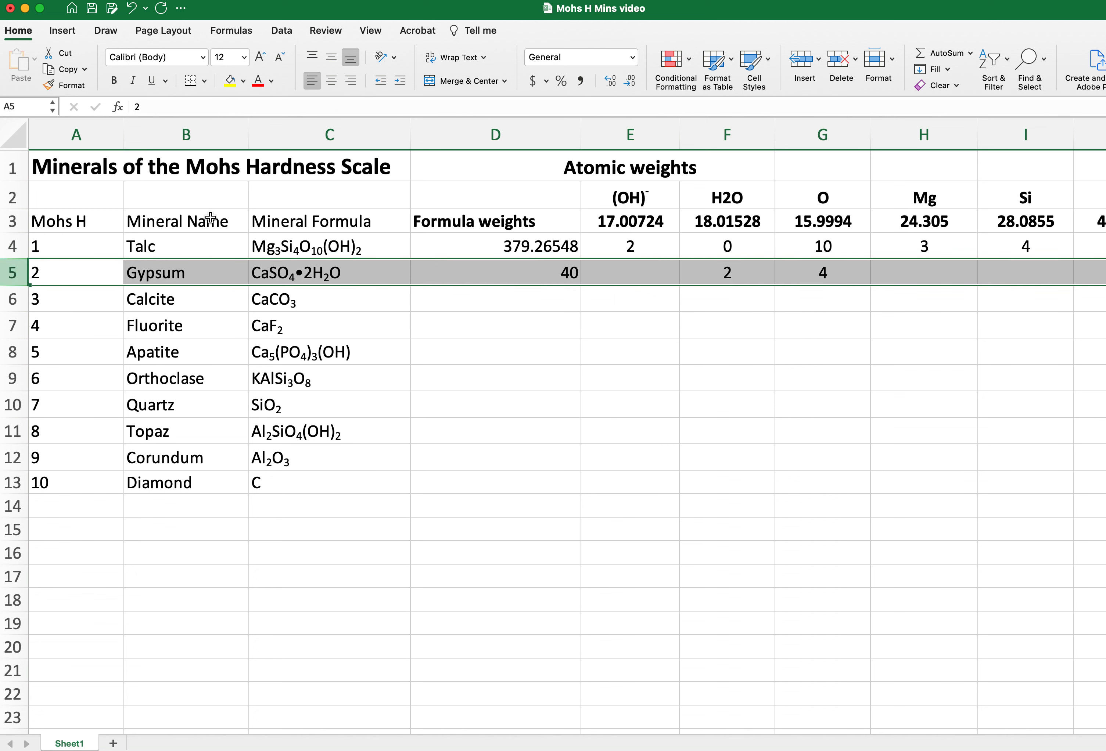
left_click(7, 220)
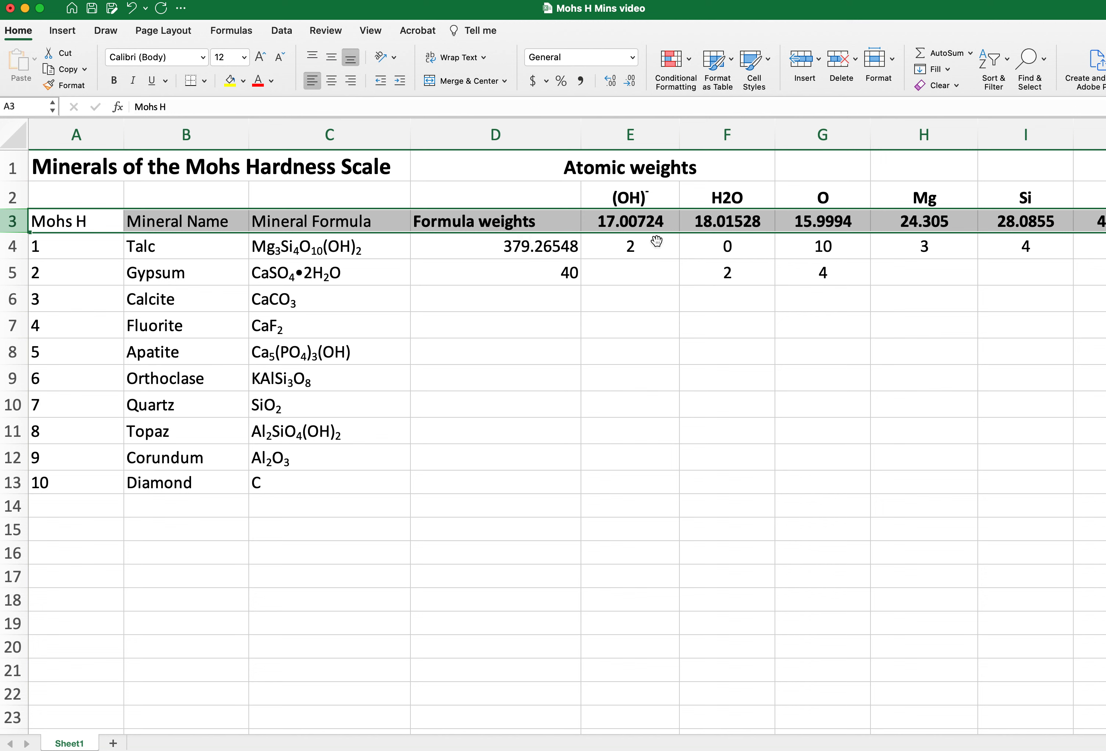
Lock the atomic weight row for (OH)-, H2O and oxygen in the D4 formula, using E$3, F$3 and G$3.
left_click(553, 247)
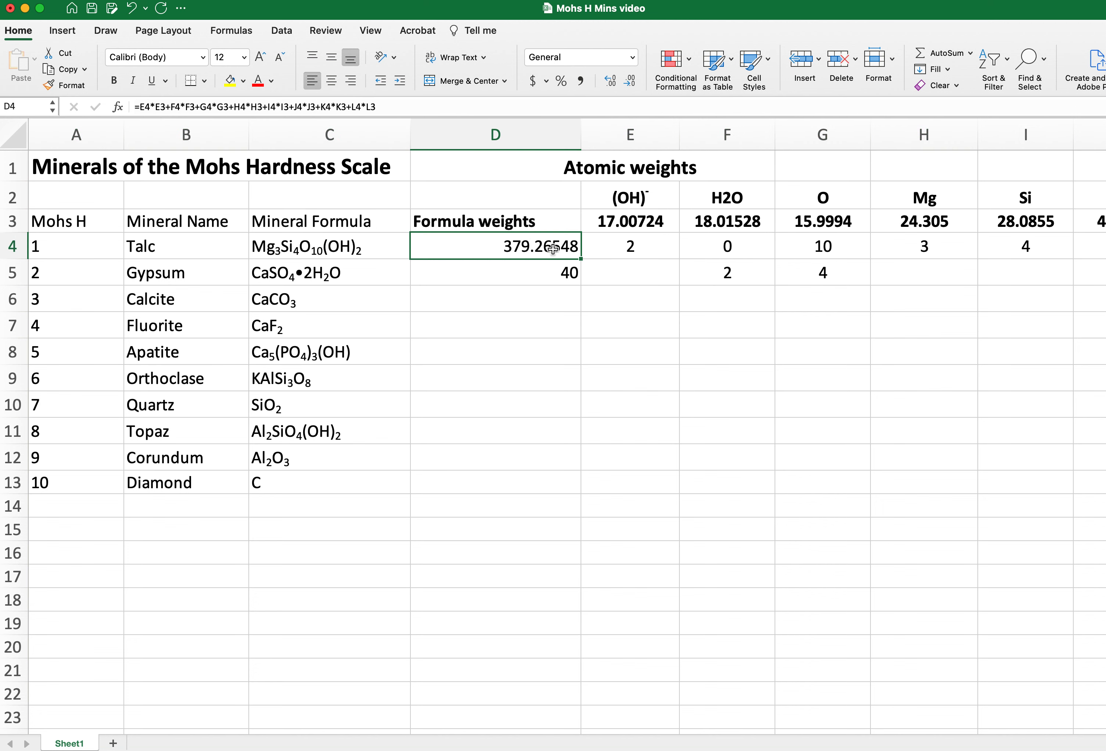
double_click(521, 248)
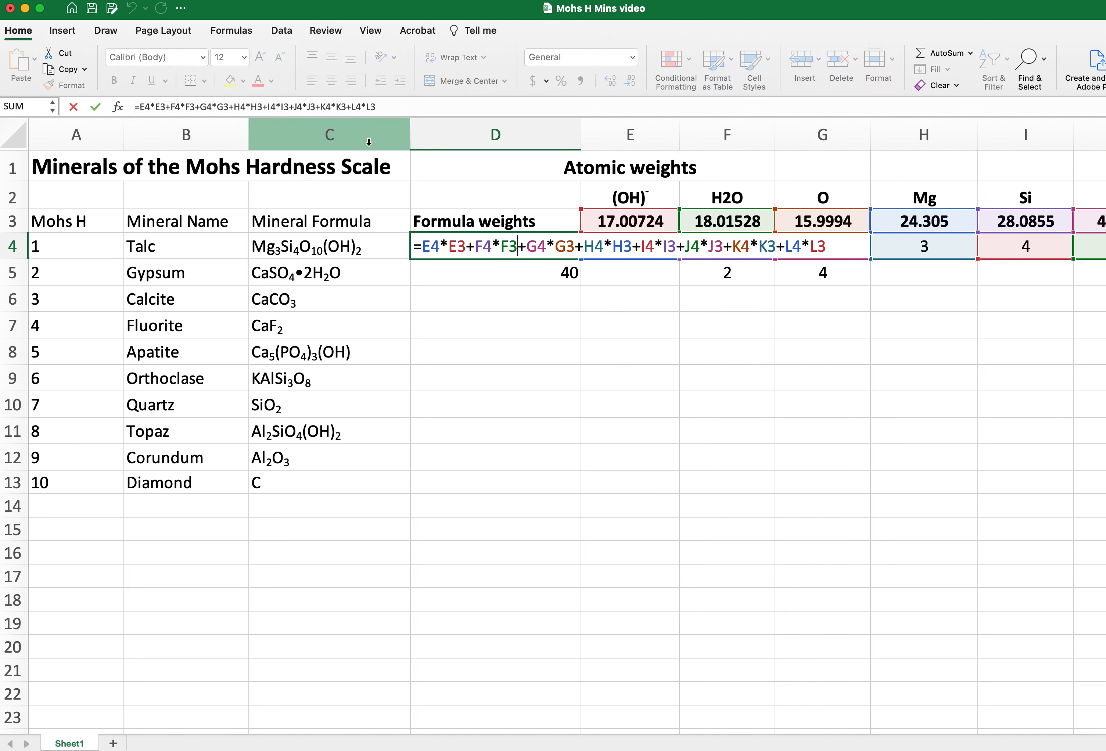
left_click(457, 248)
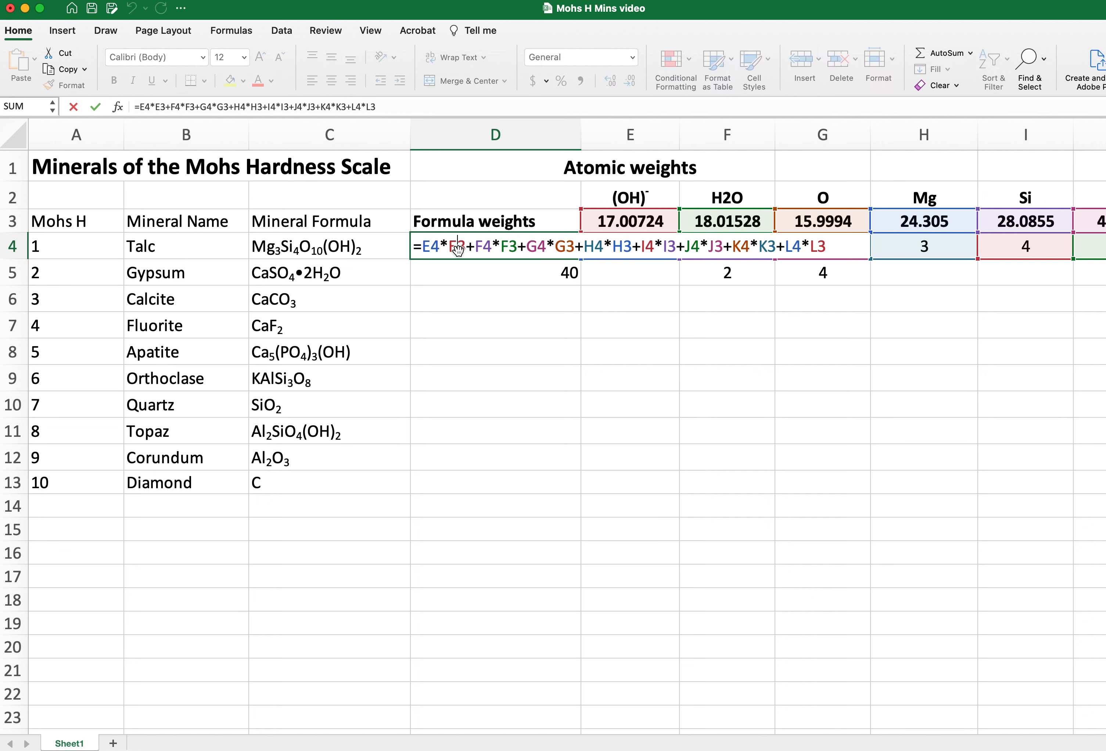
type("$")
left_click(518, 247)
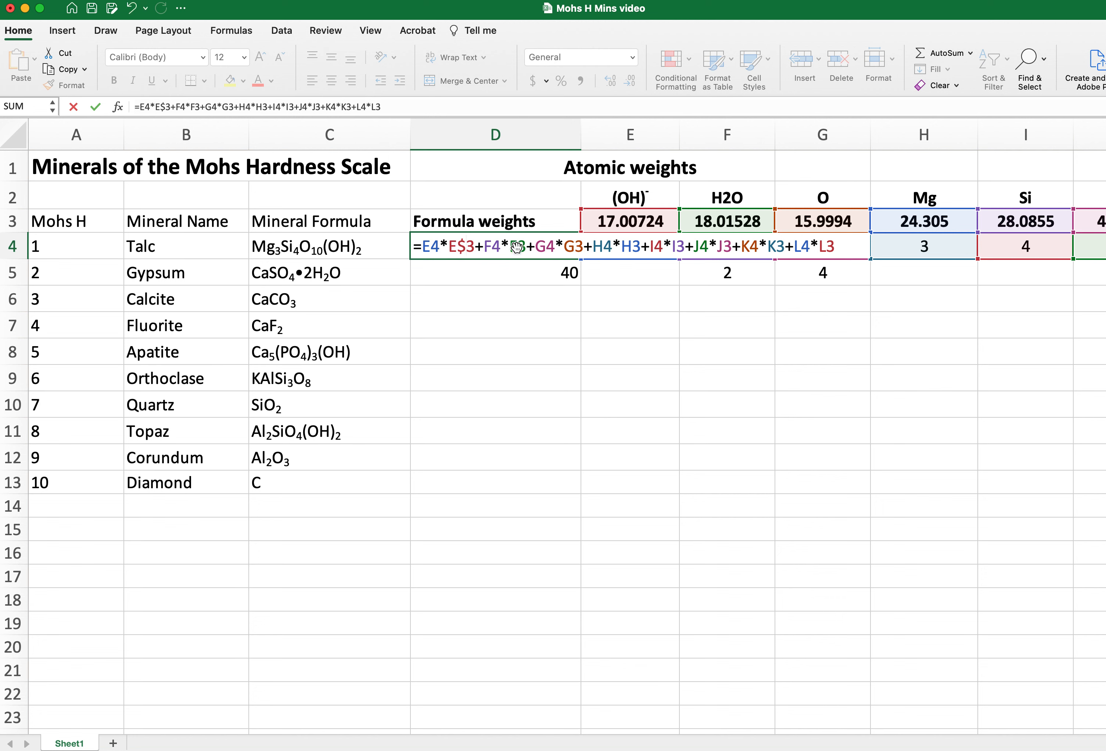
type("$")
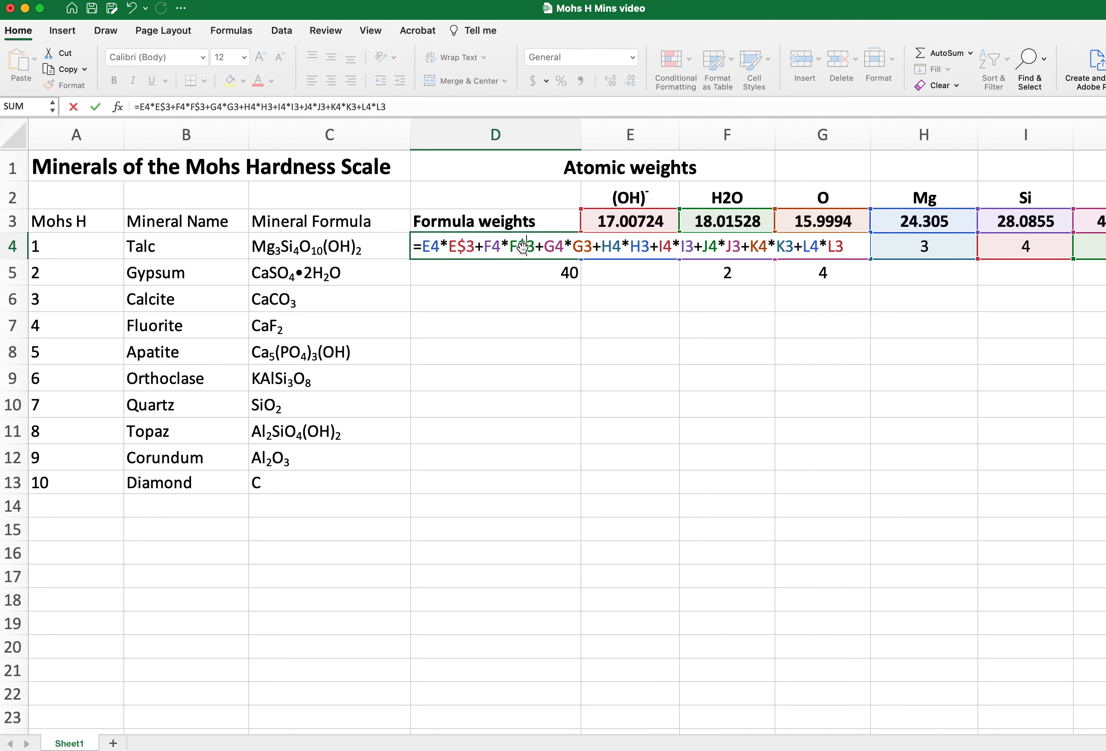
left_click(583, 247)
type("$")
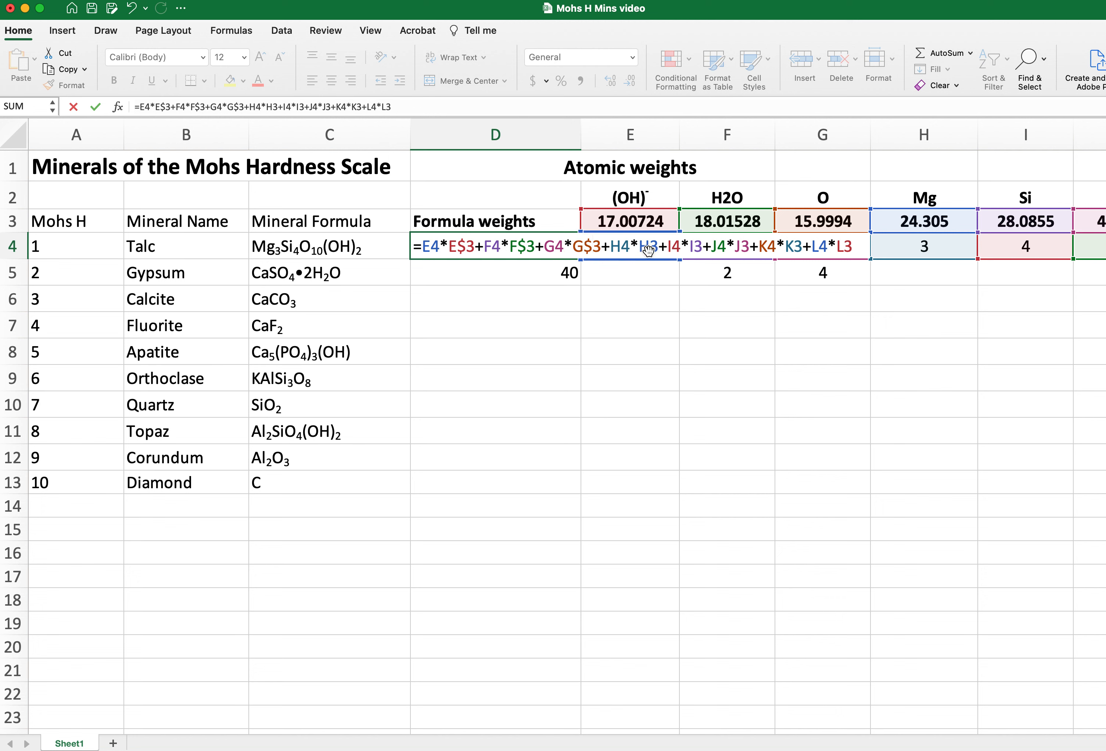
Lock the magnesium, silicon and calcium weight references in the D4 formula as H$3, I$3 and J$3.
double_click(650, 247)
left_click(650, 248)
type("$")
left_click(705, 247)
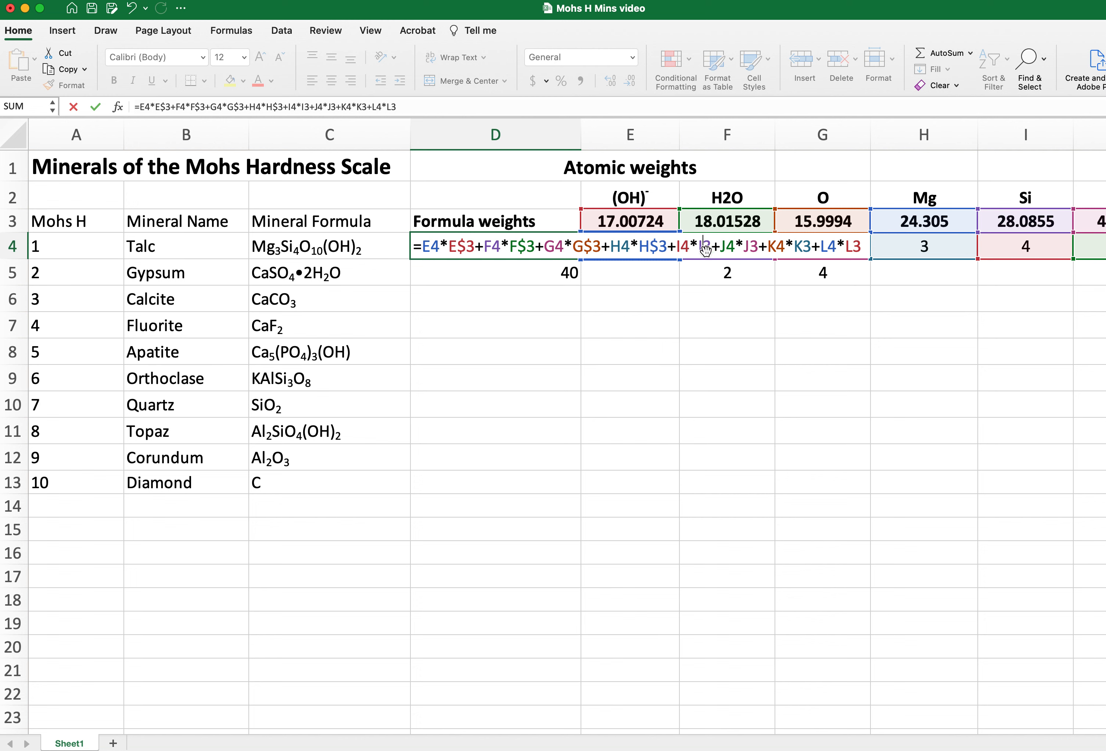
type("$")
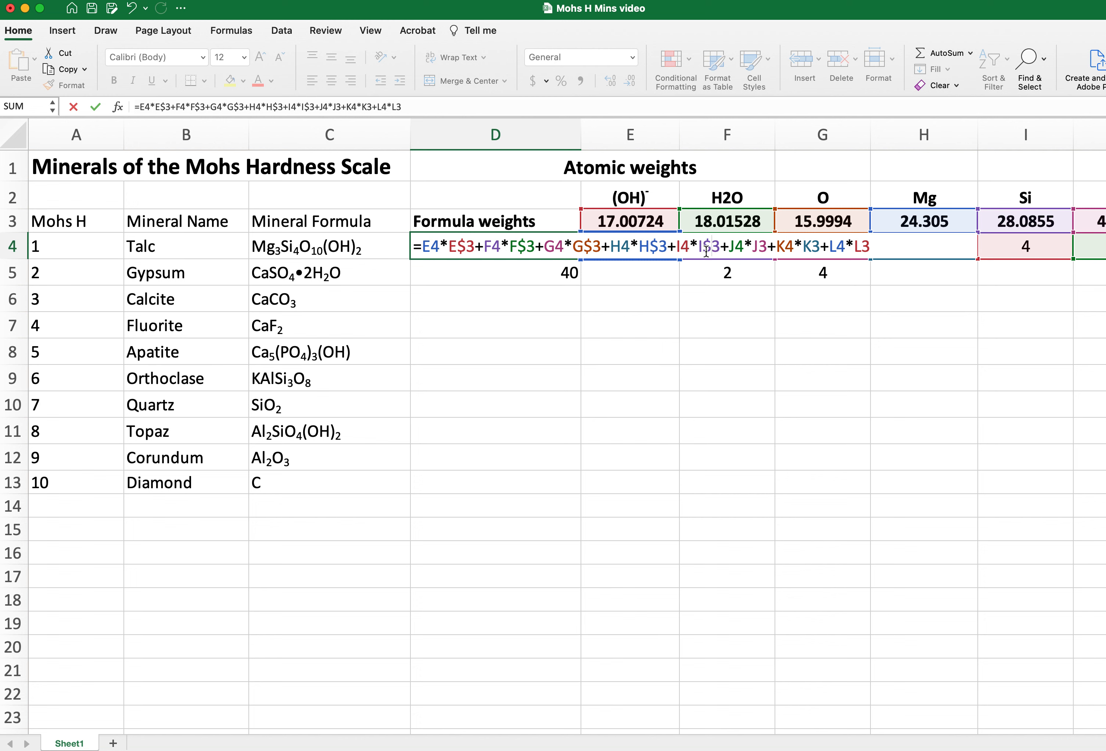
left_click(761, 248)
type("$")
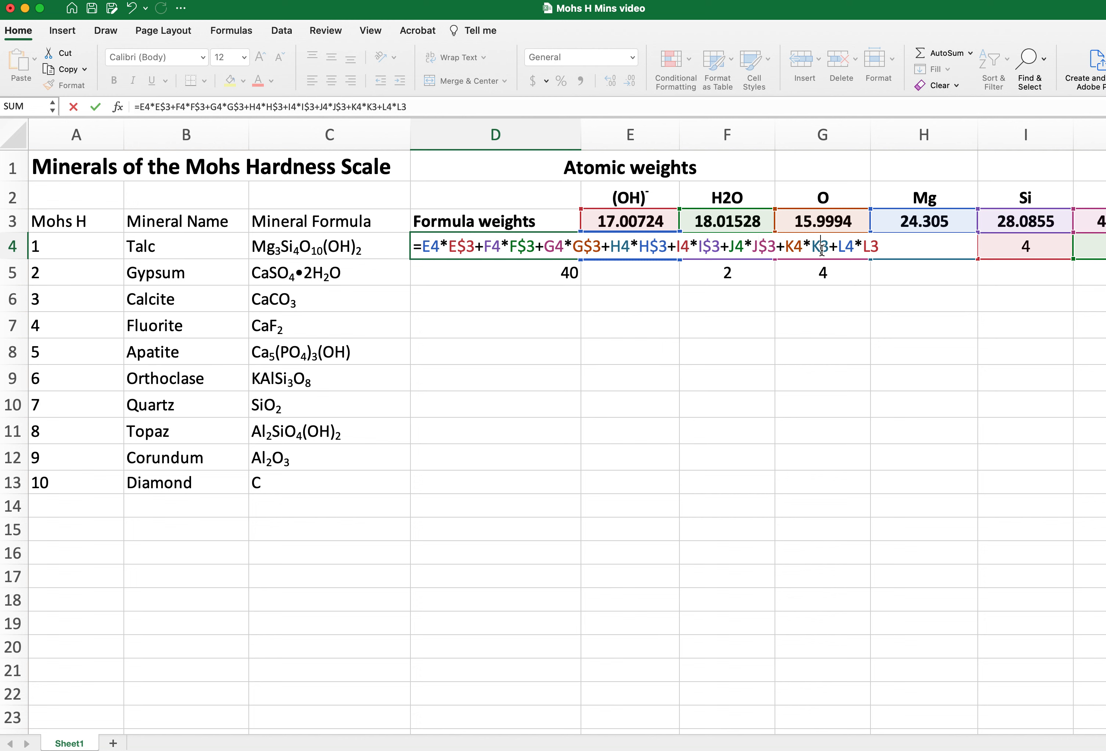
Lock the phosphorus and sulfur weight references as K$3 and L$3, and commit the D4 formula.
type("$")
type("$")
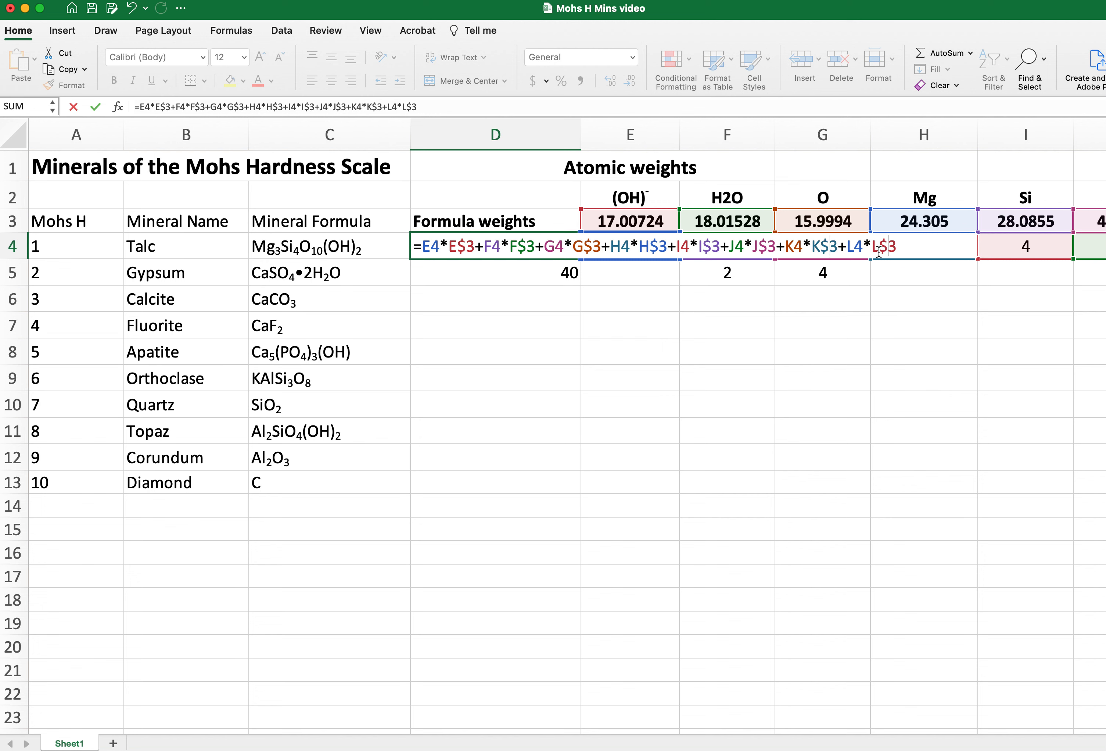
key("Return")
Fill the row-locked formula from D4 down to D5 to calculate Gypsum's formula weight.
left_click(567, 252)
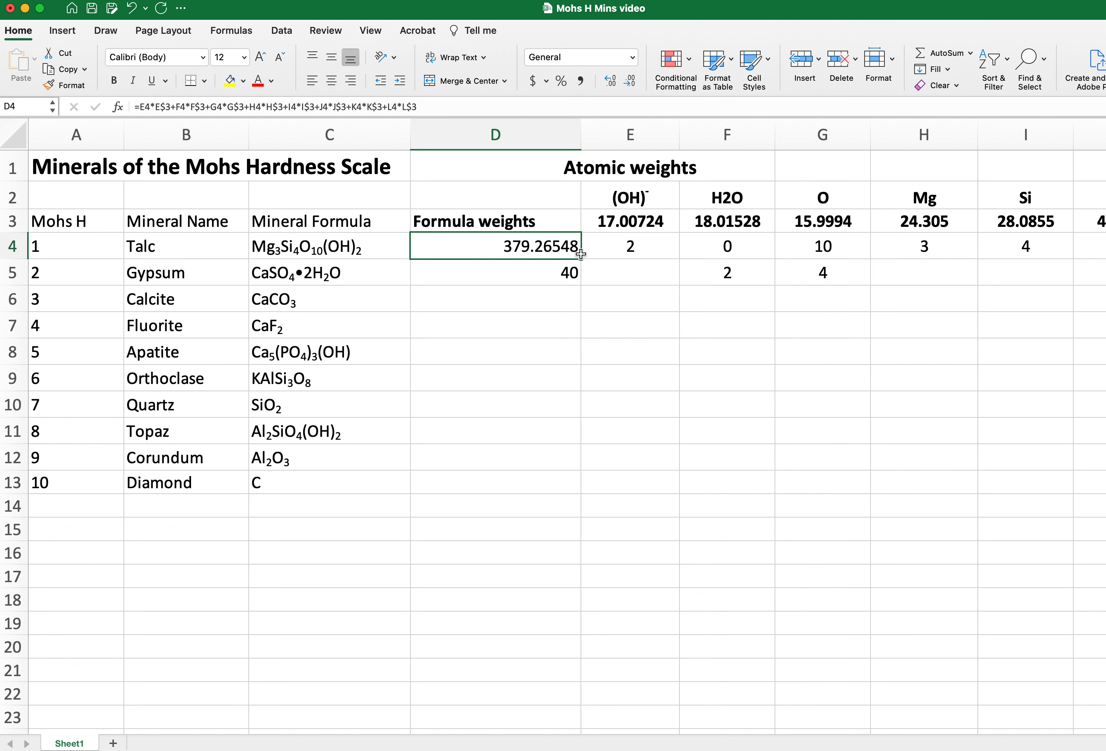
left_click_drag(583, 260, 585, 282)
left_click(539, 280)
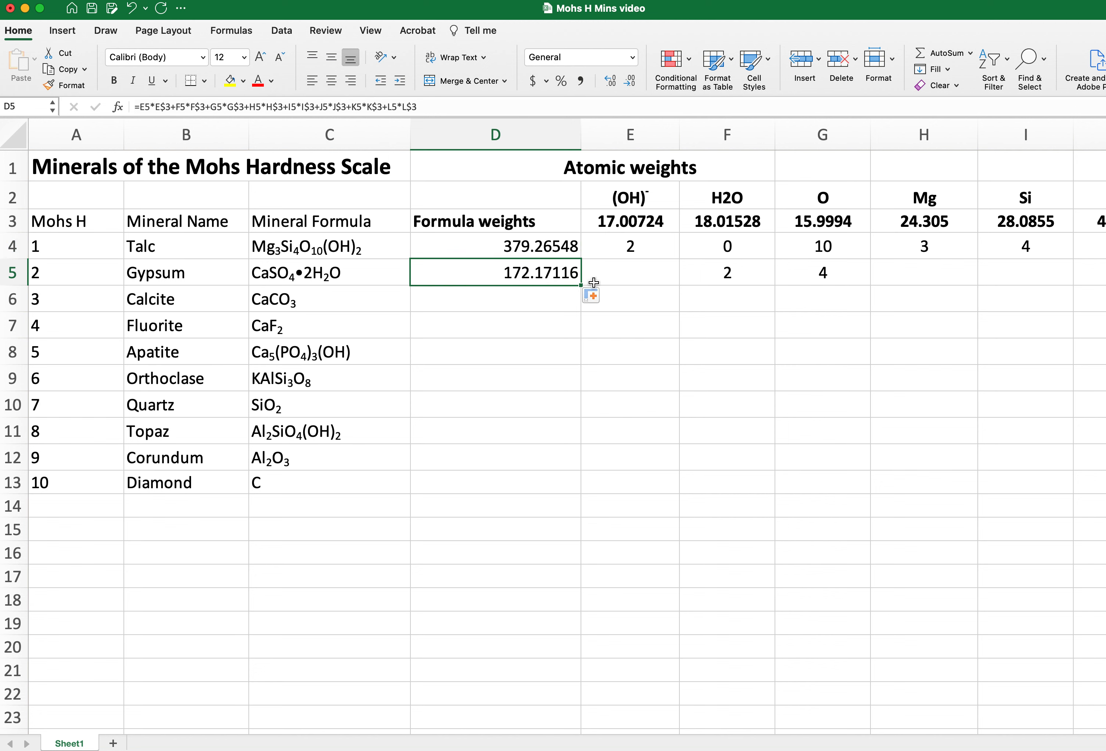
left_click_drag(632, 307, 1087, 516)
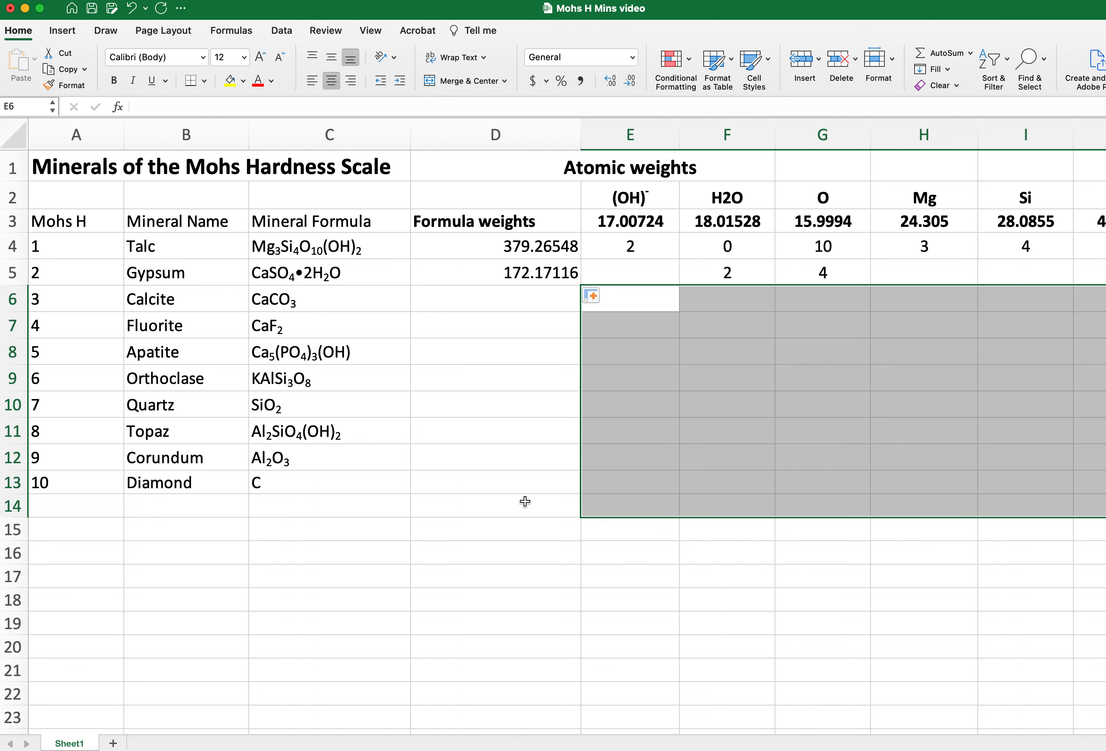
left_click(535, 276)
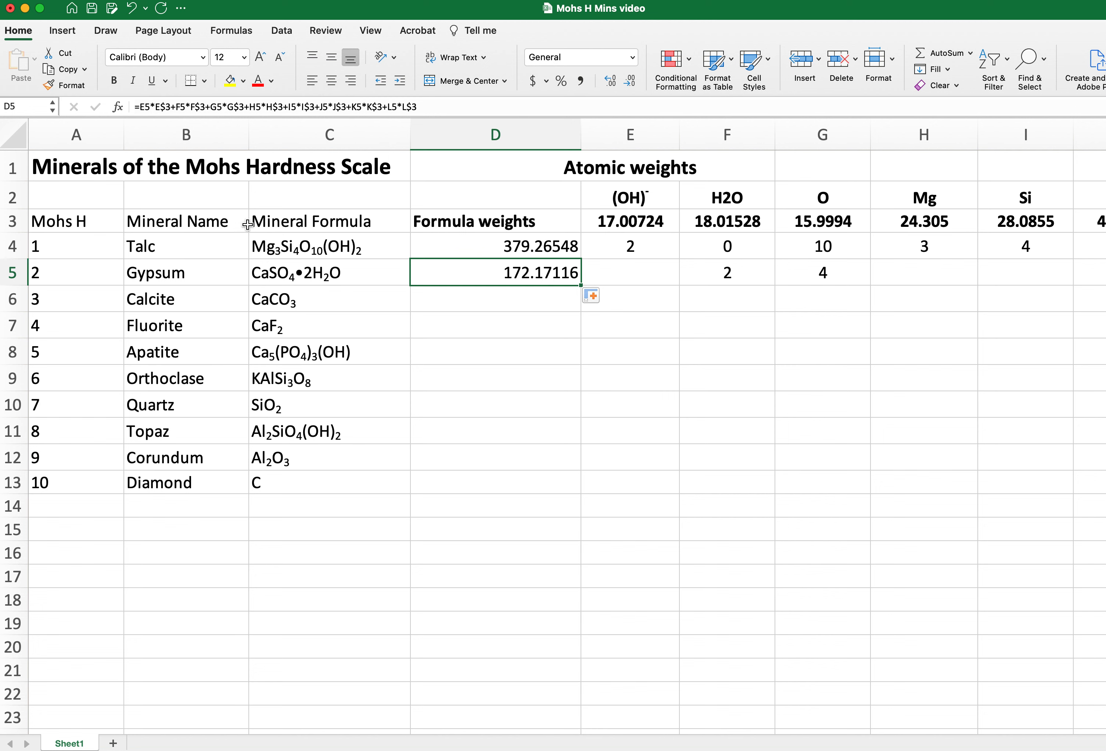
left_click_drag(259, 237, 277, 488)
left_click(561, 253)
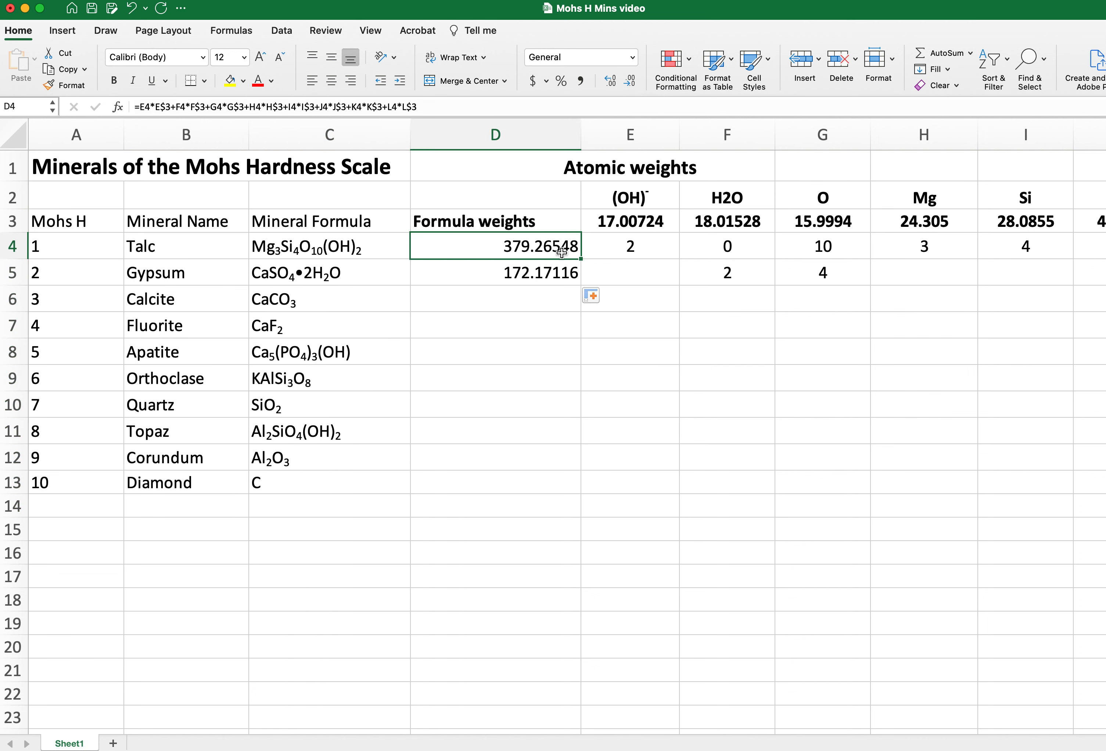